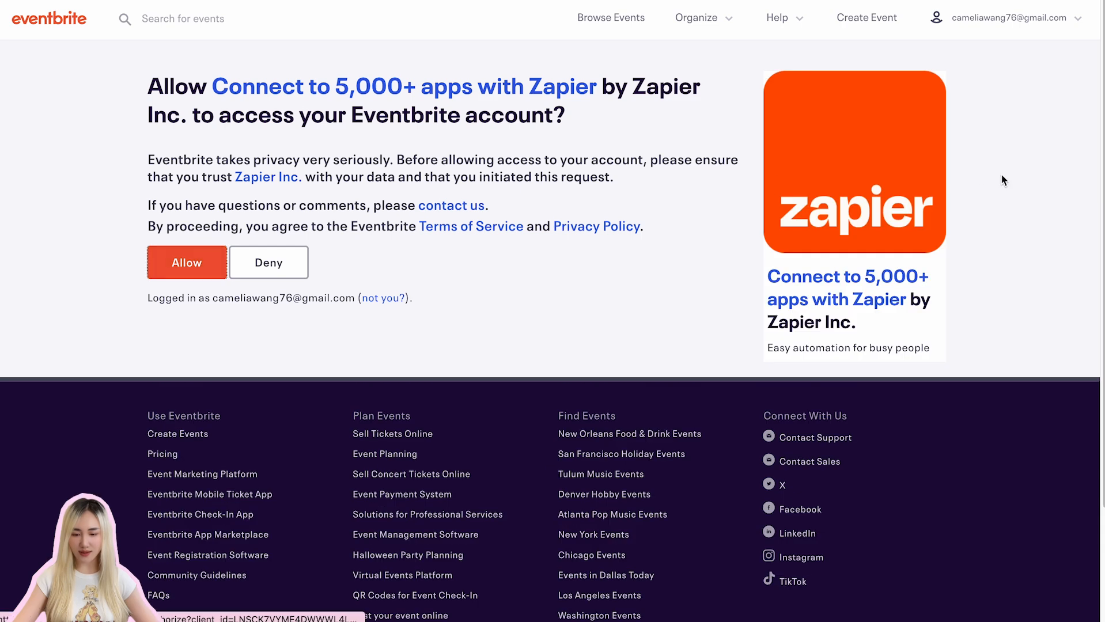
- Authorize Zapier to access the Eventbrite account and configure the trigger for the account's organization and the AI Automation Workshop event
left_click(192, 263)
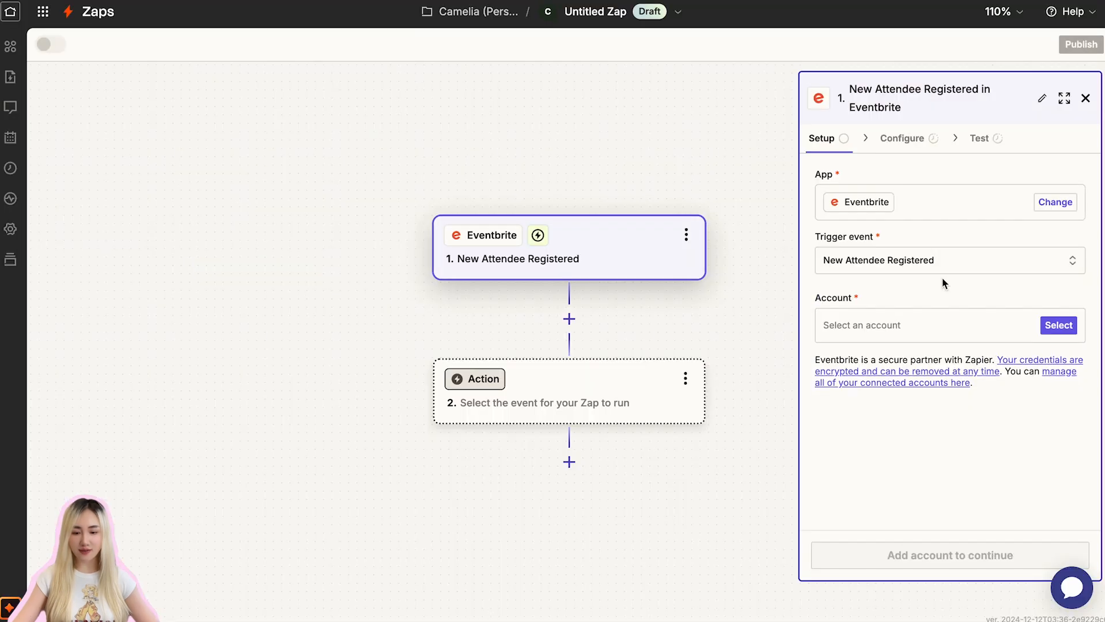
left_click(951, 555)
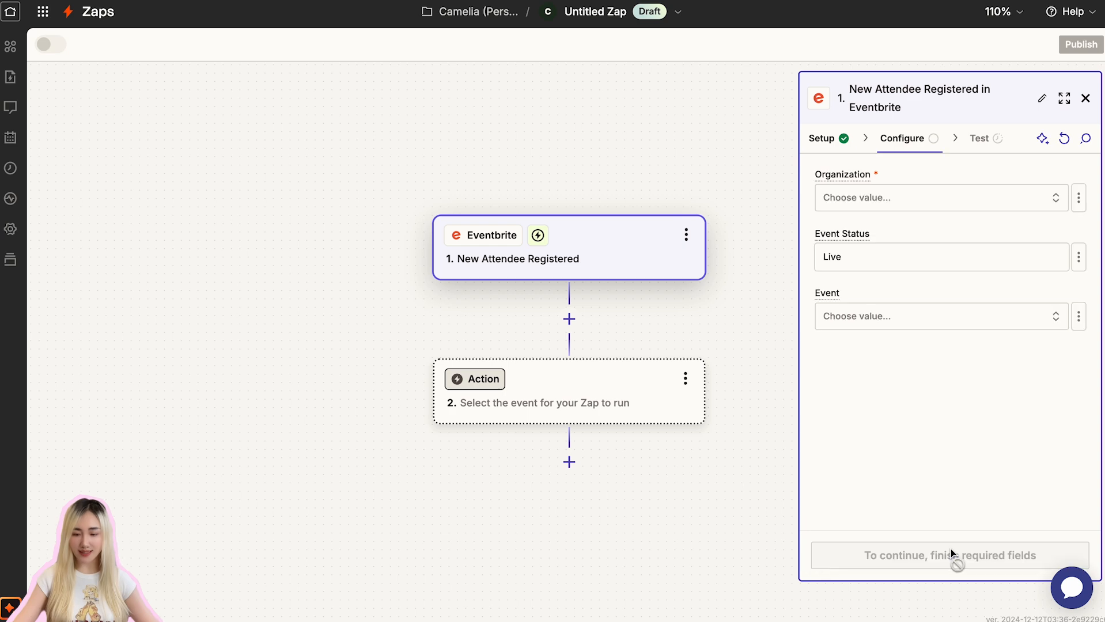
left_click(898, 201)
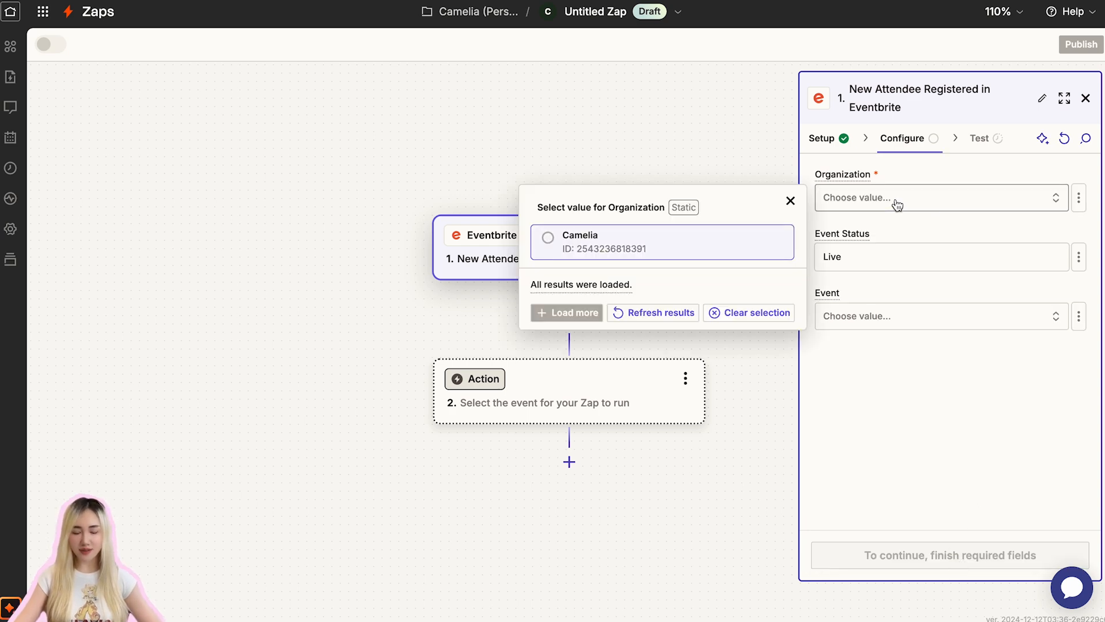
left_click(673, 245)
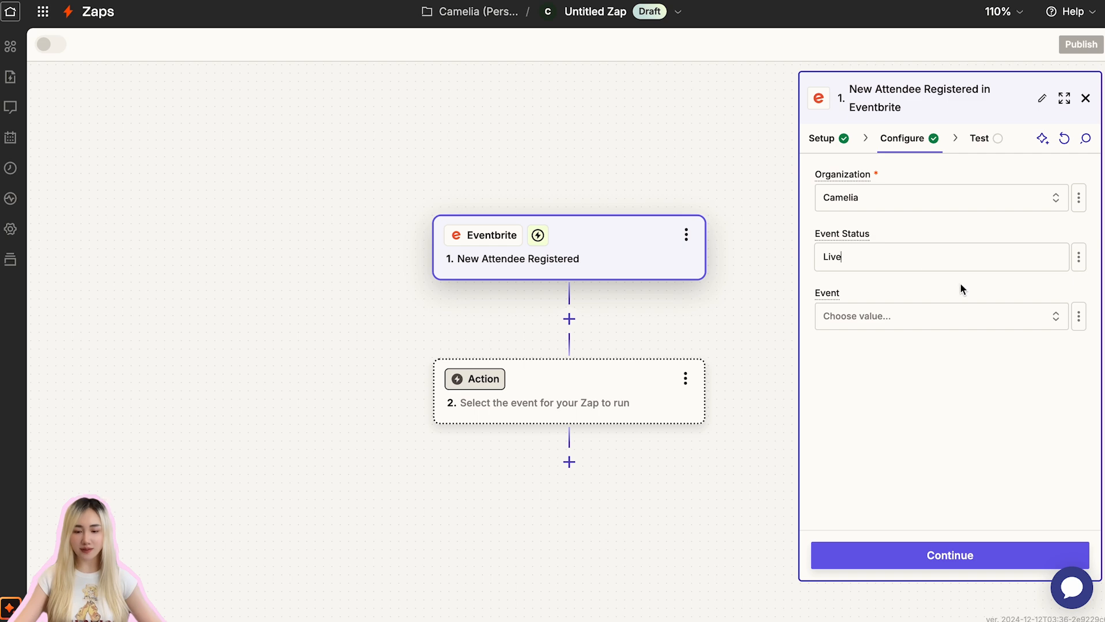
left_click(921, 321)
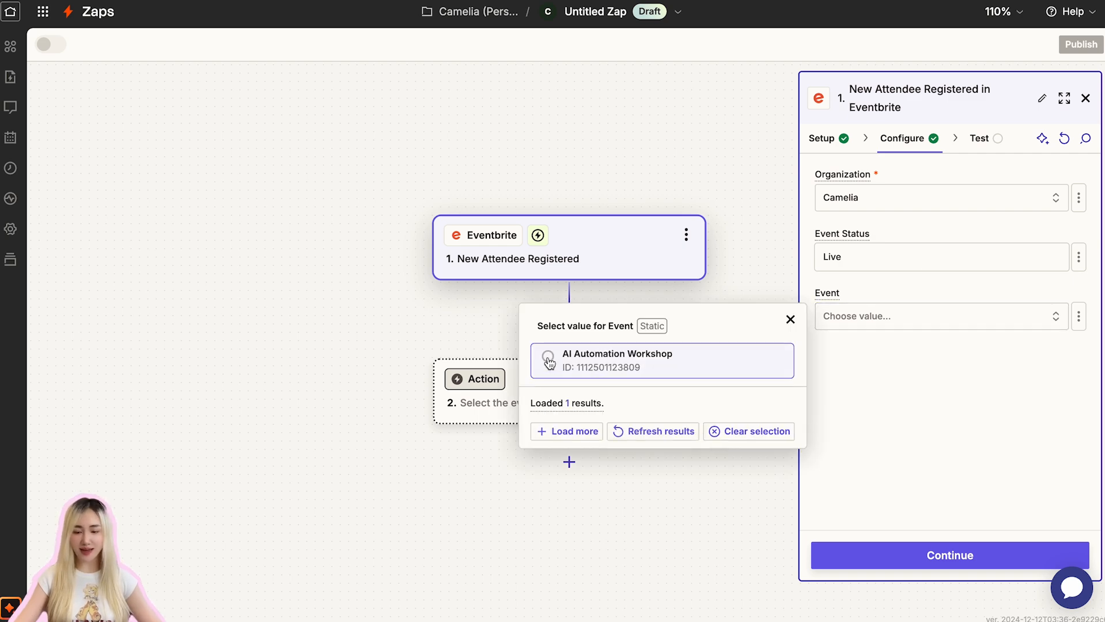
left_click(599, 370)
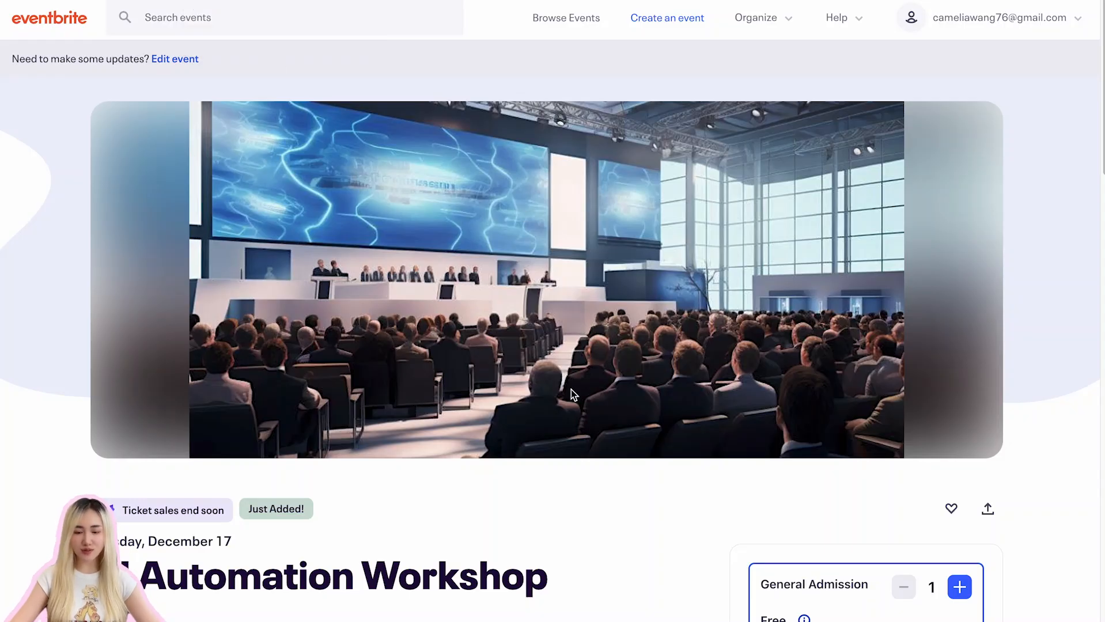
- On the Eventbrite event page, register one General Admission attendee for the AI Automation Workshop, entering the attendee's last name
scroll(570, 389, "down", 3)
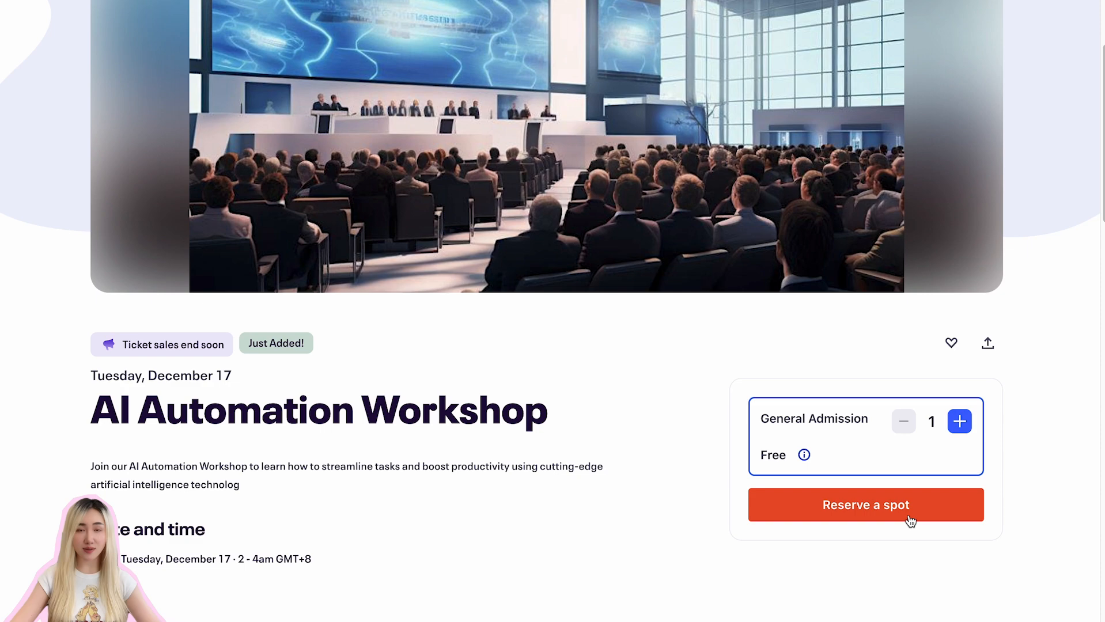
left_click(854, 508)
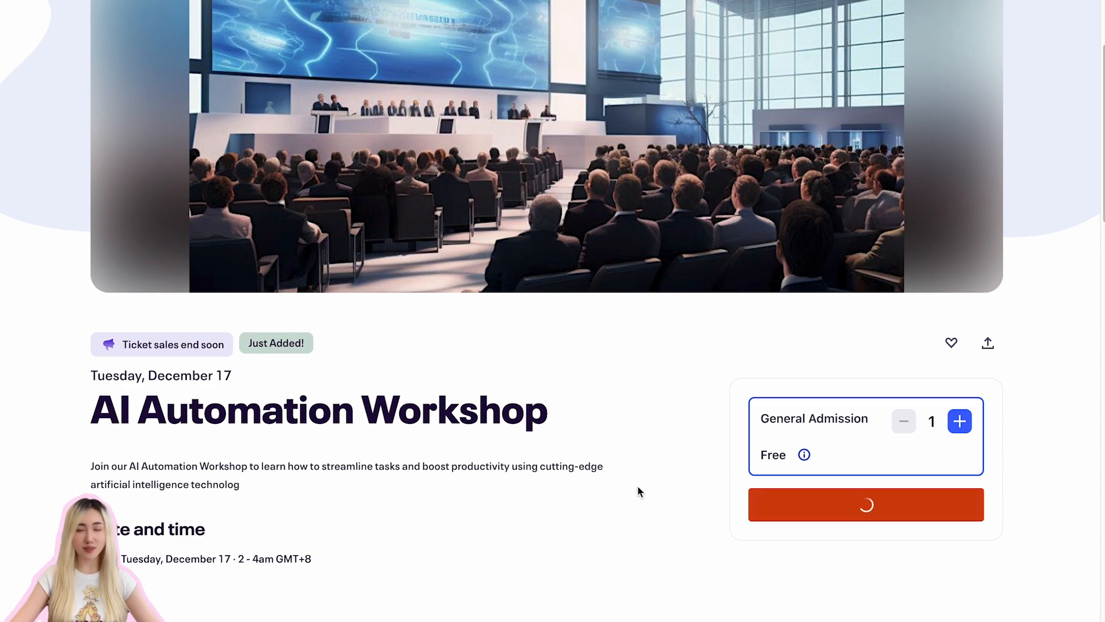
type("Wang")
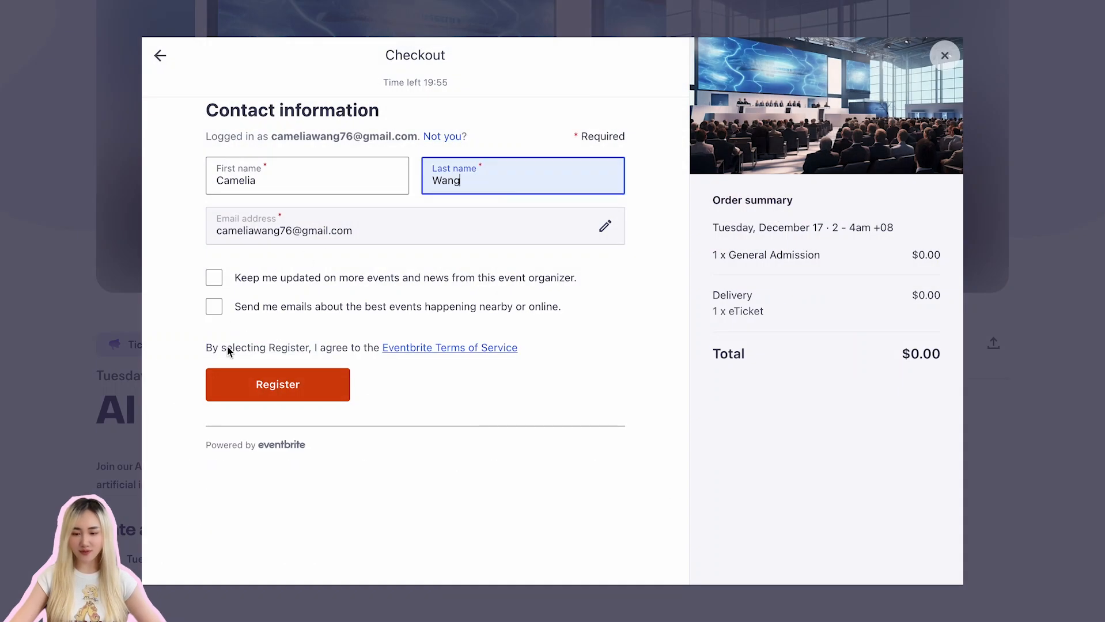
left_click(242, 377)
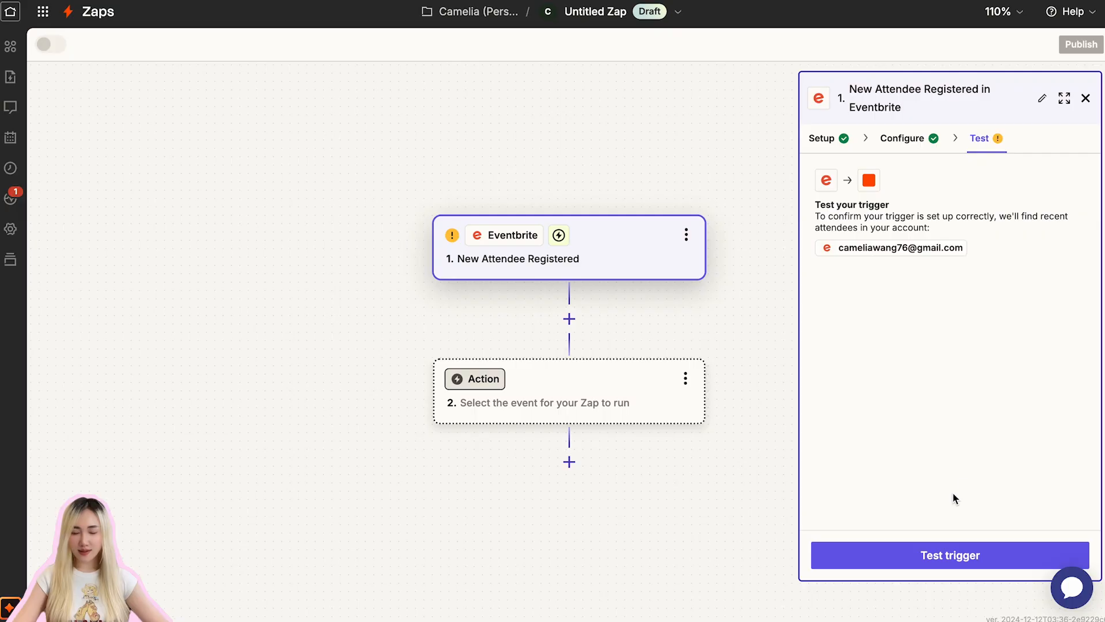
- In Zapier, test the New Attendee Registered trigger and review the profile data in the Attendee A record
left_click(949, 554)
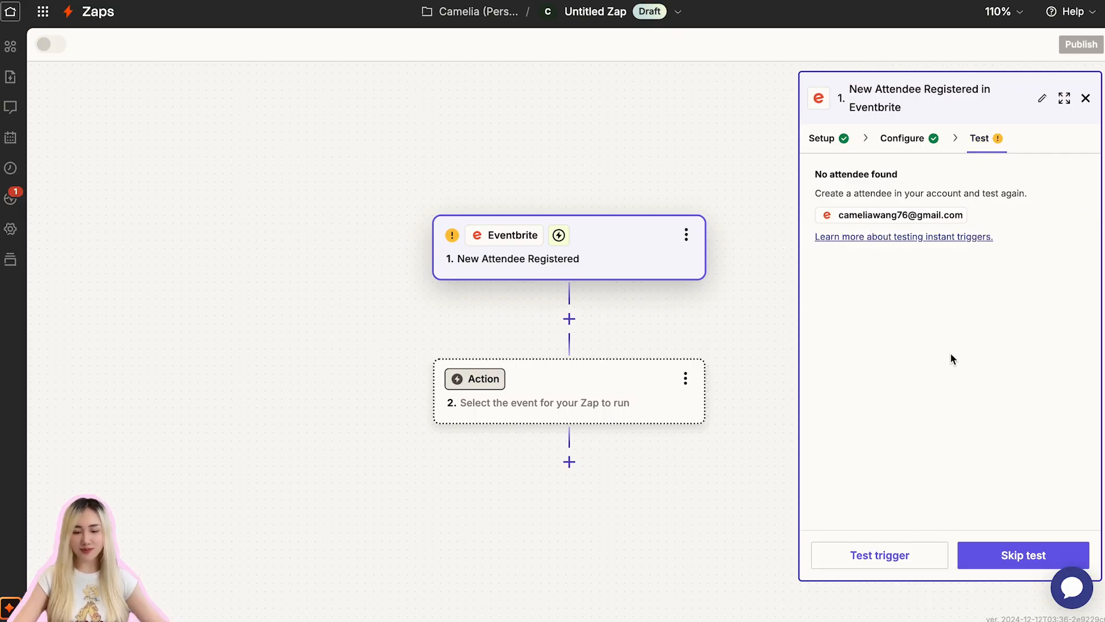
left_click(884, 557)
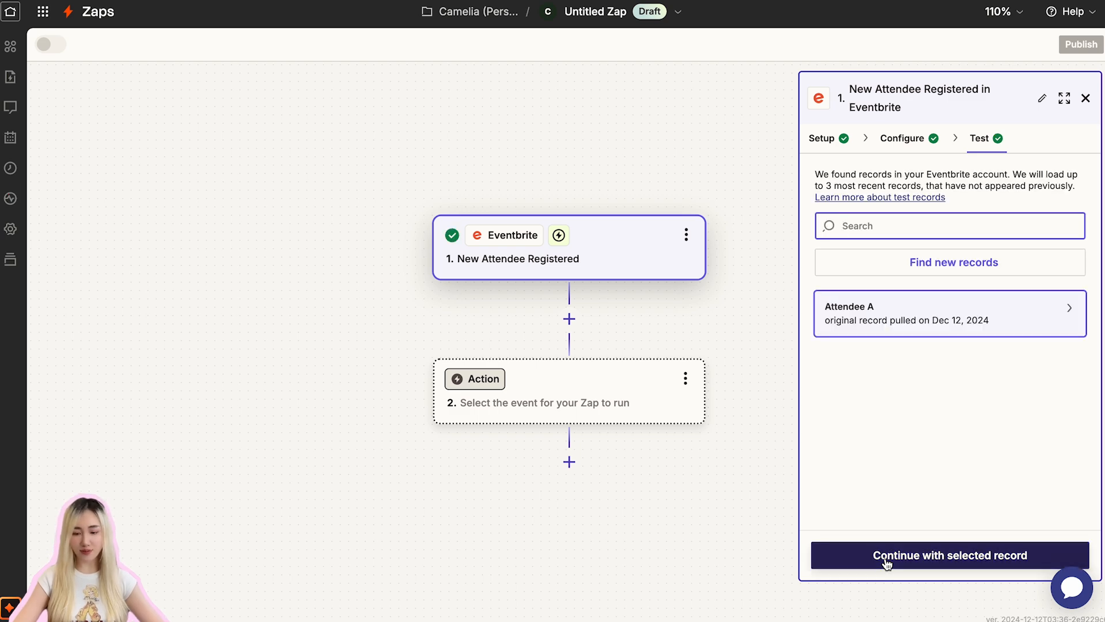
left_click(903, 315)
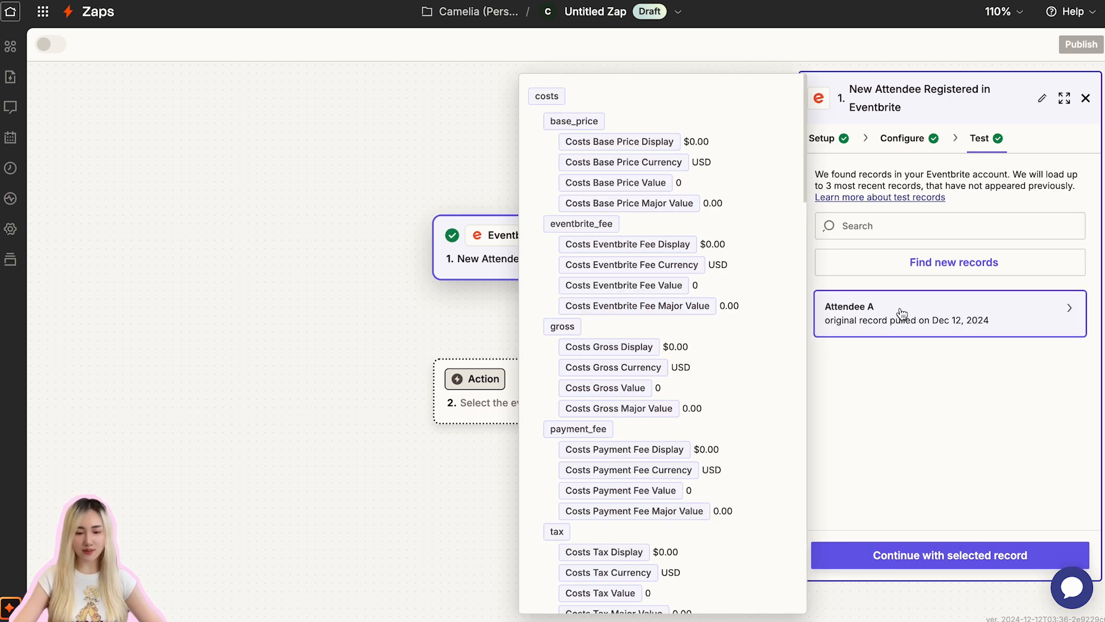
scroll(768, 288, "down", 7)
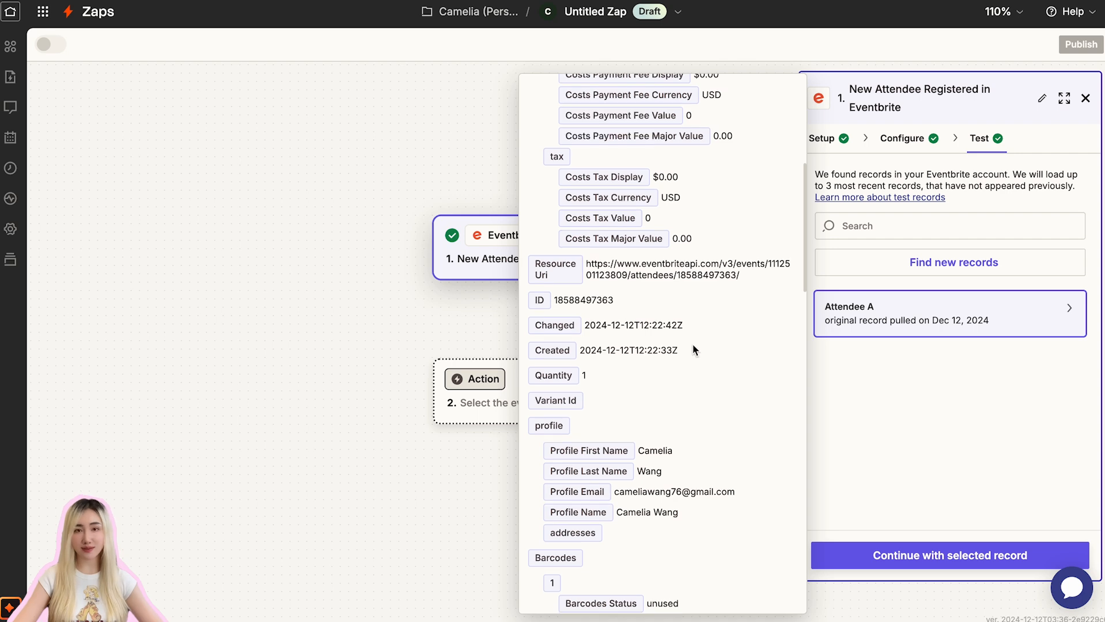
scroll(694, 350, "down", 2)
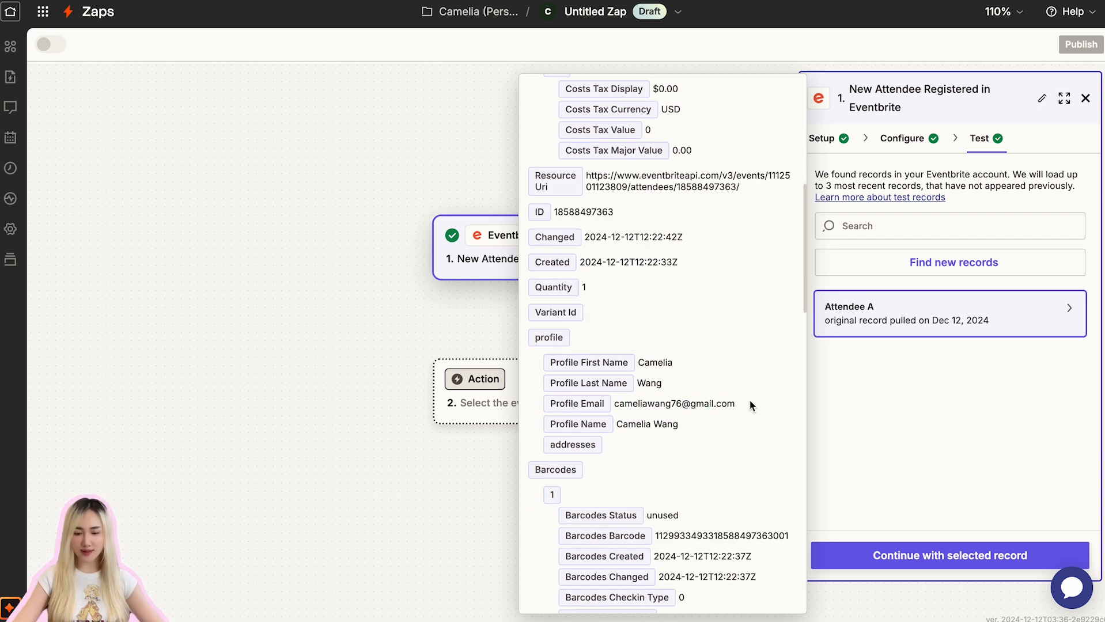
scroll(737, 401, "down", 2)
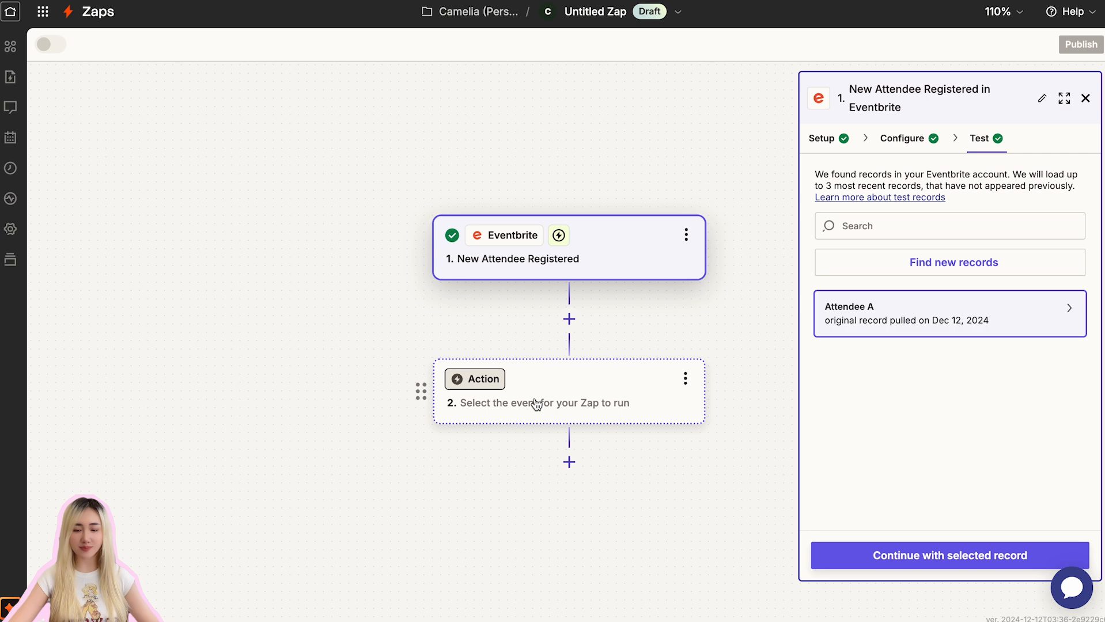
- Set up the Zap's second step as a Gmail action with the Send Email event
left_click(536, 403)
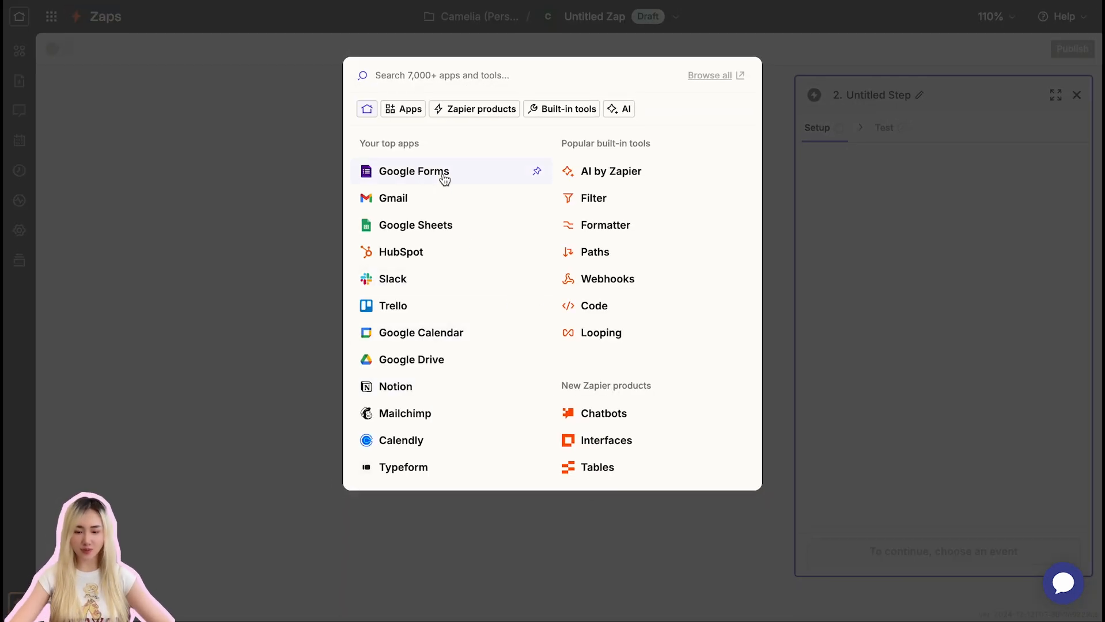
left_click(432, 211)
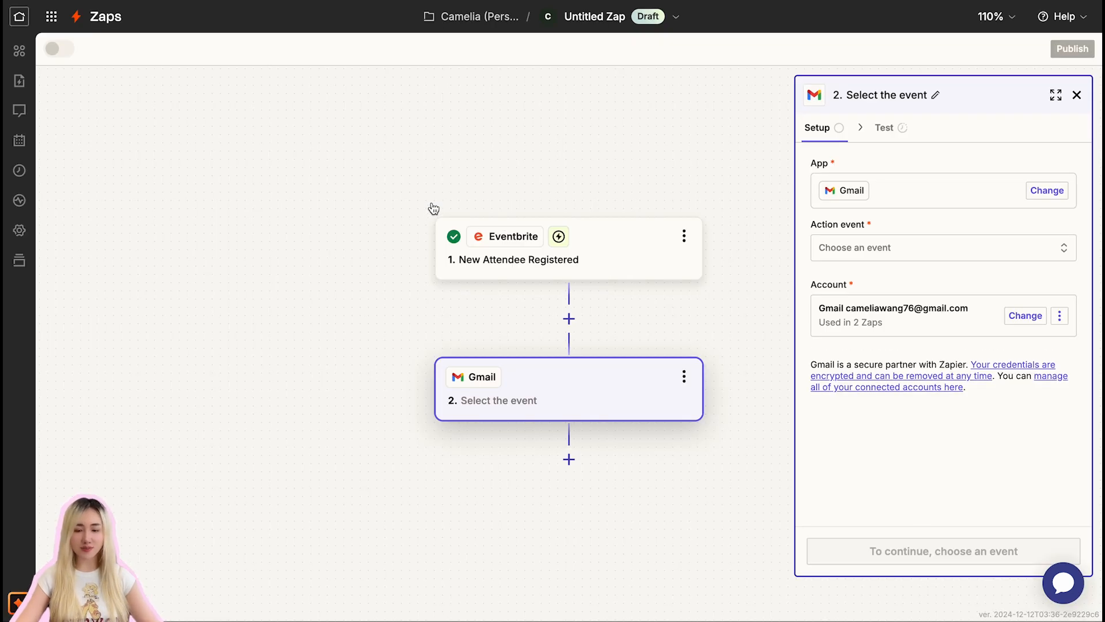
left_click(915, 248)
type("seb")
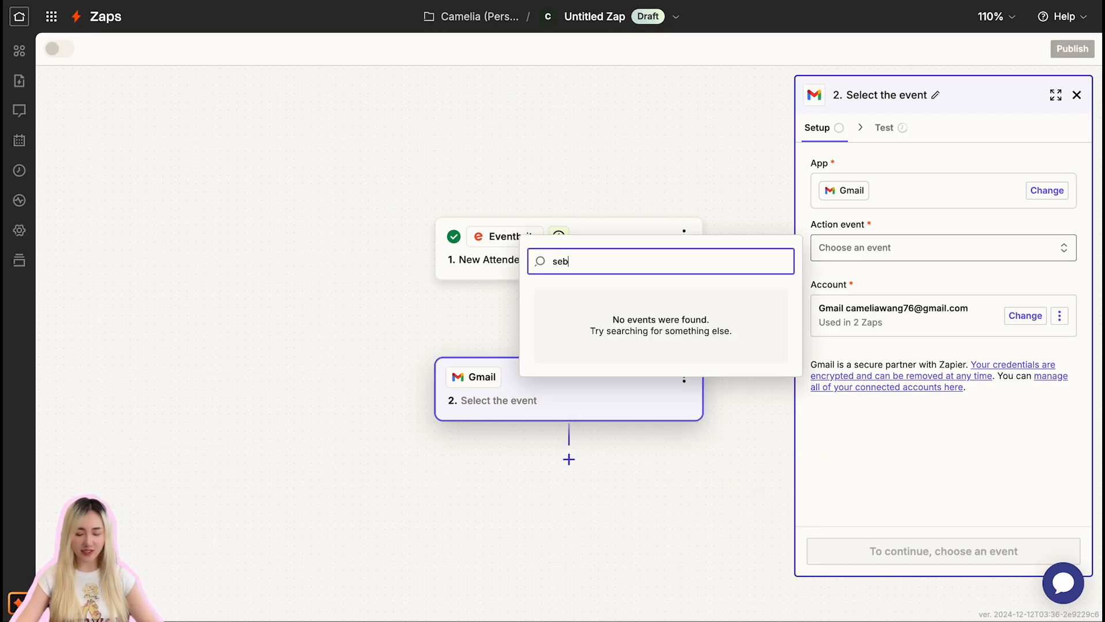
key("BackSpace")
type("nd")
left_click(668, 332)
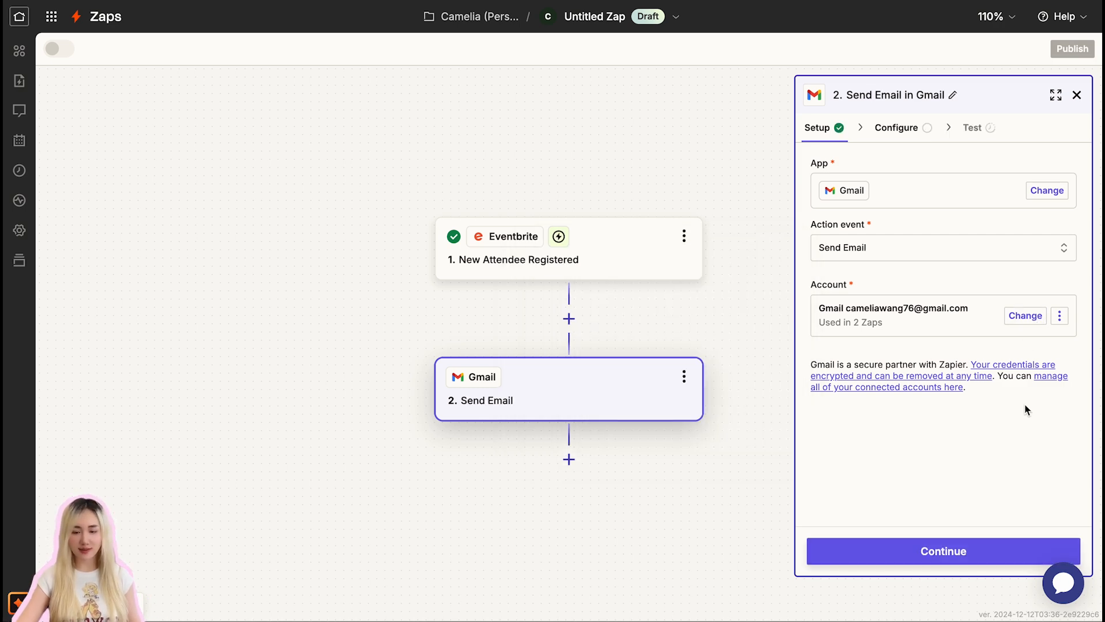
left_click(974, 553)
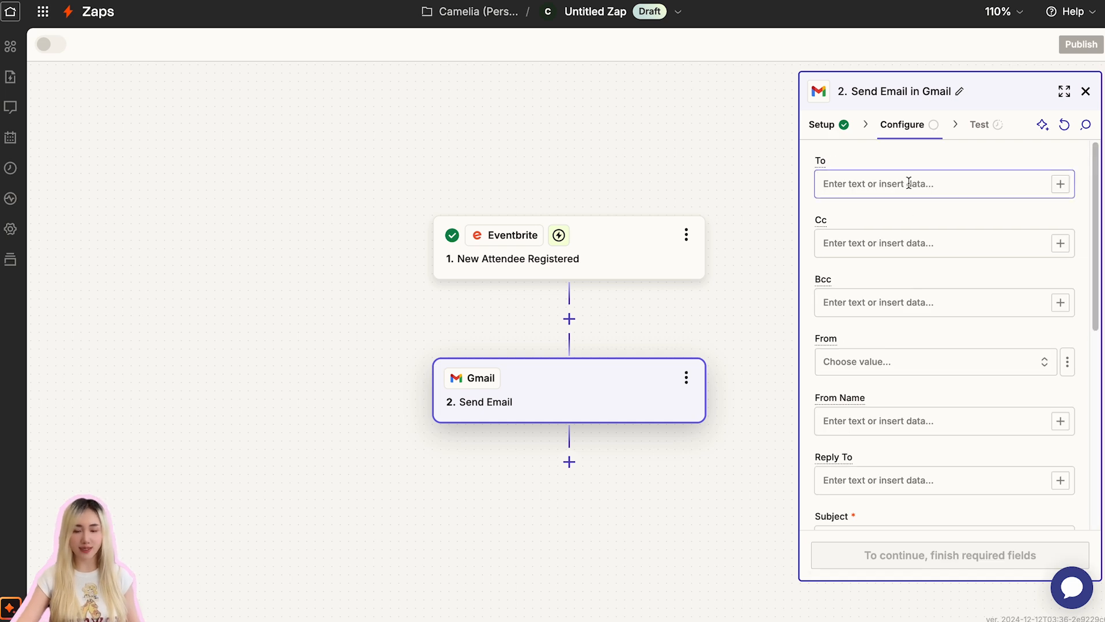
- Map the email's To recipient to the Profile Email value from the Eventbrite trigger
left_click(874, 186)
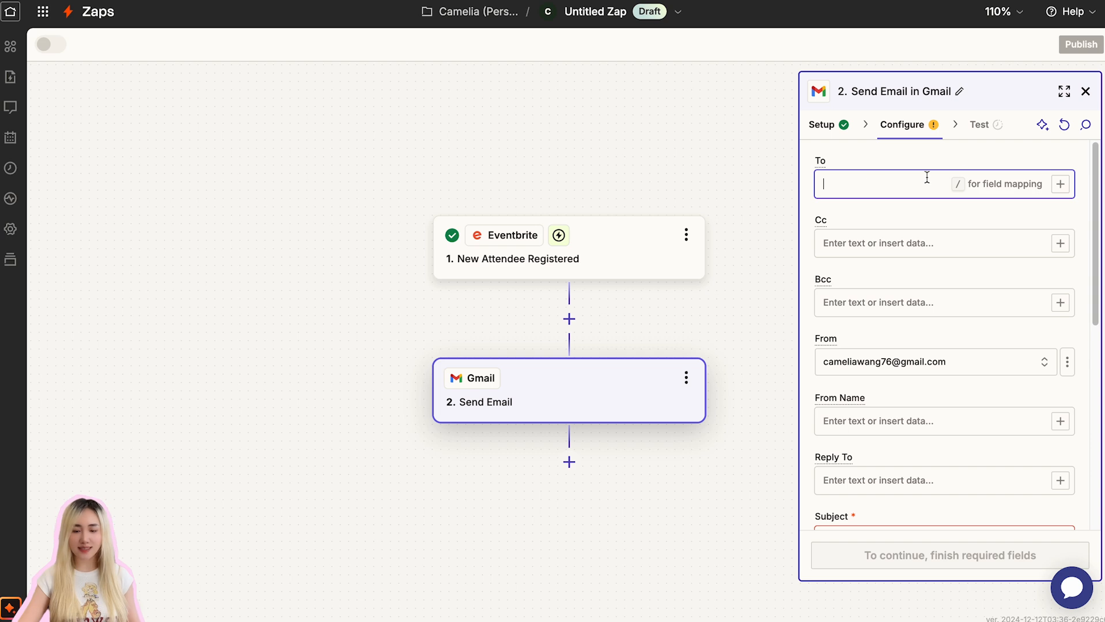
left_click(1060, 184)
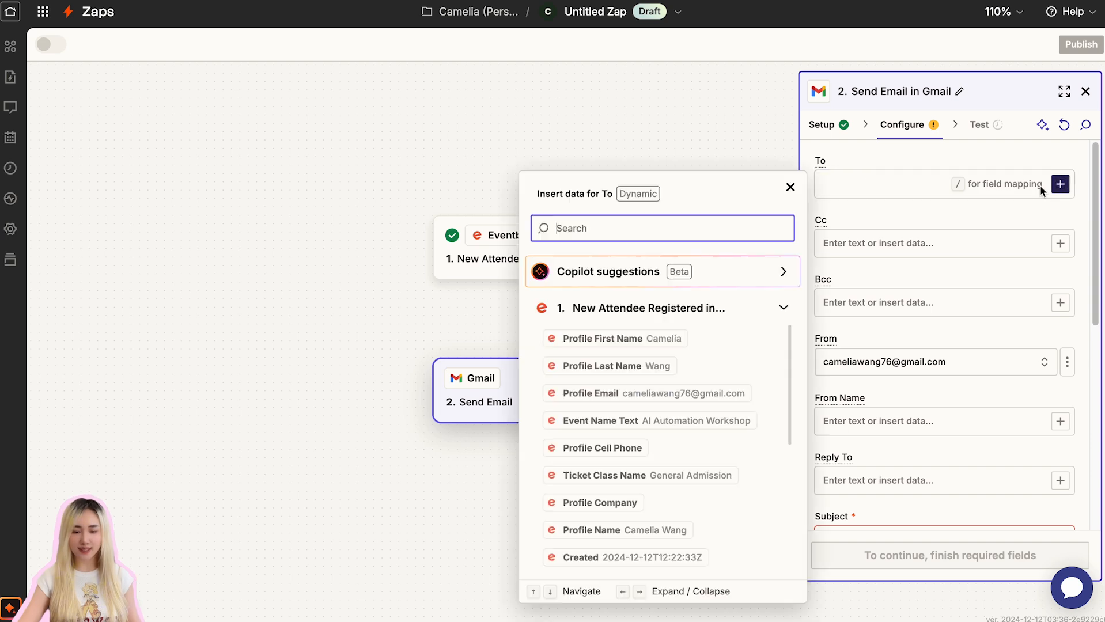
left_click(727, 398)
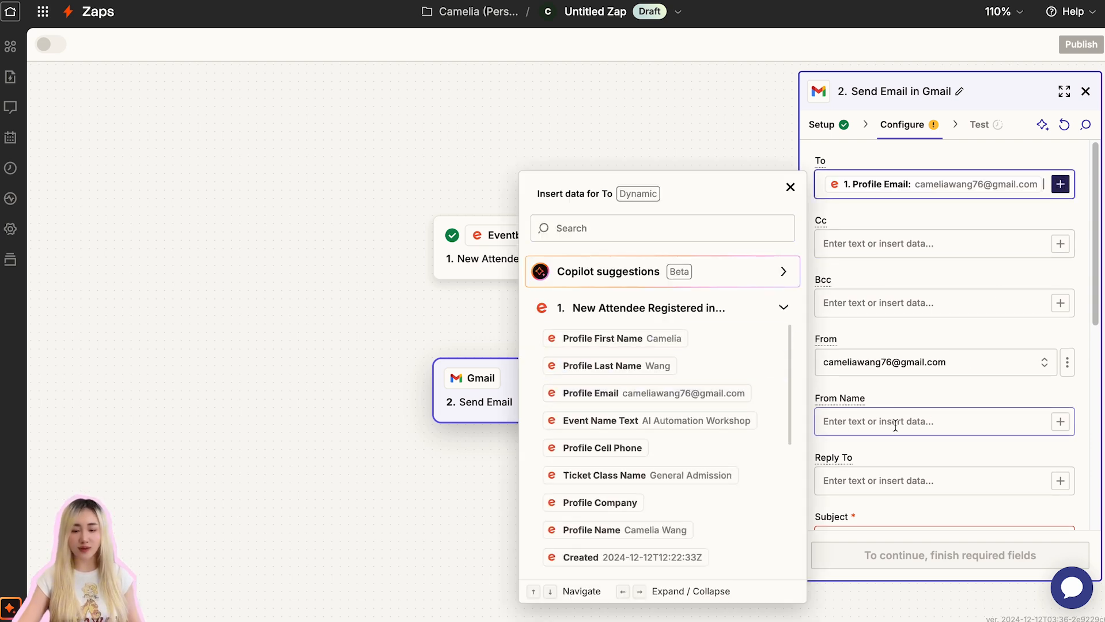
- Set the email subject to "Thank you for Registering for AI Automation Workshop"
scroll(945, 409, "down", 5)
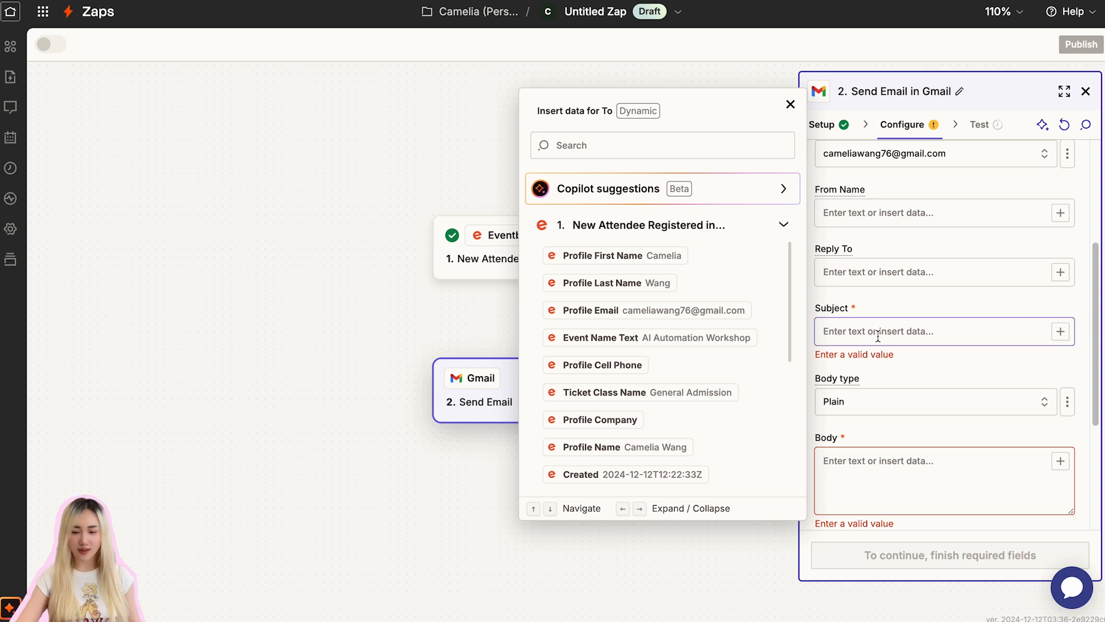
left_click(877, 336)
type("Thank you for Registering for AI Automation Workshop")
- Start the email body with the greeting "Hi" followed by the Profile First Name value from the Eventbrite trigger
scroll(902, 381, "down", 2)
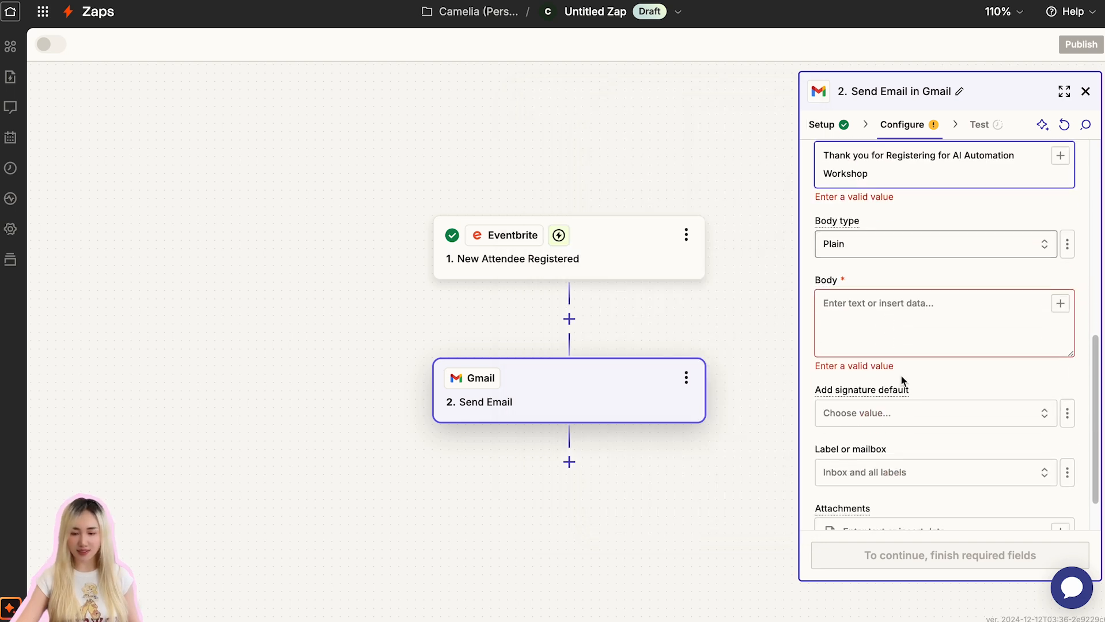
left_click(849, 322)
type("Hi /")
left_click(621, 350)
key("Return")
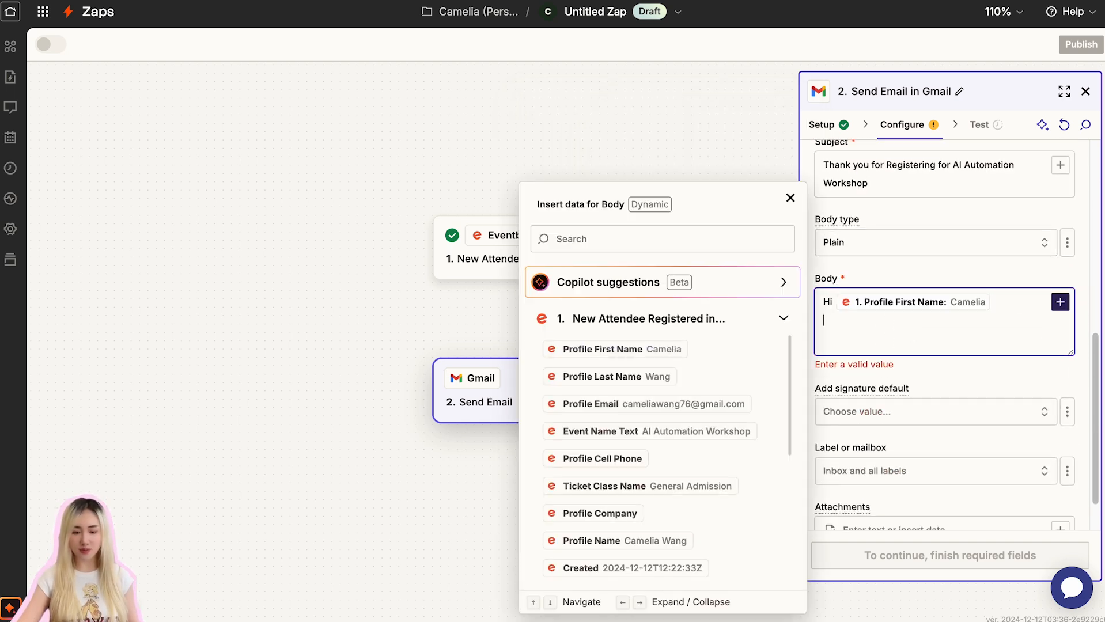
- Add to the email body "Thank you for registering for AI Automaytion Workshop. We're thrilled to have you join us on Dec 16, 2024."
type("Thank you for registering for AI")
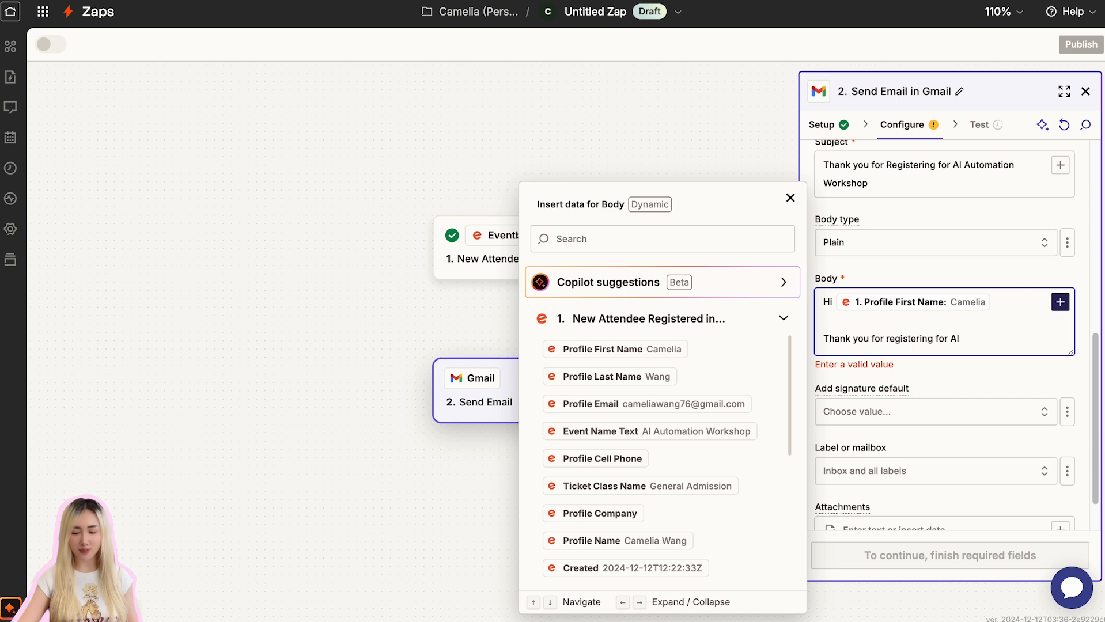
type(" Automaytion Workshop. We're th")
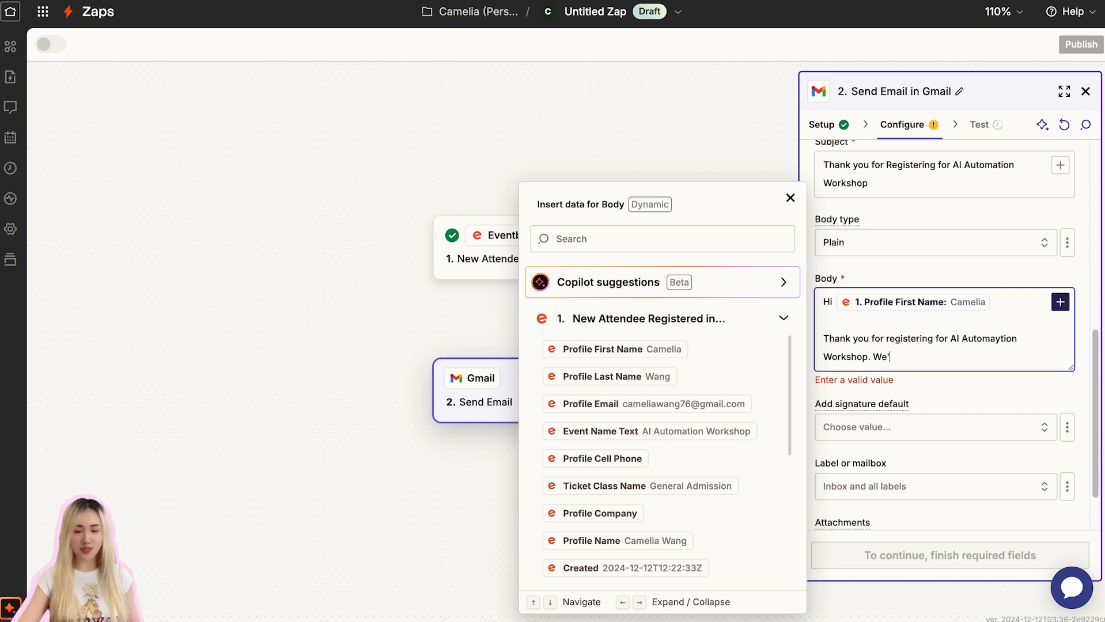
type("rilled to have you join ")
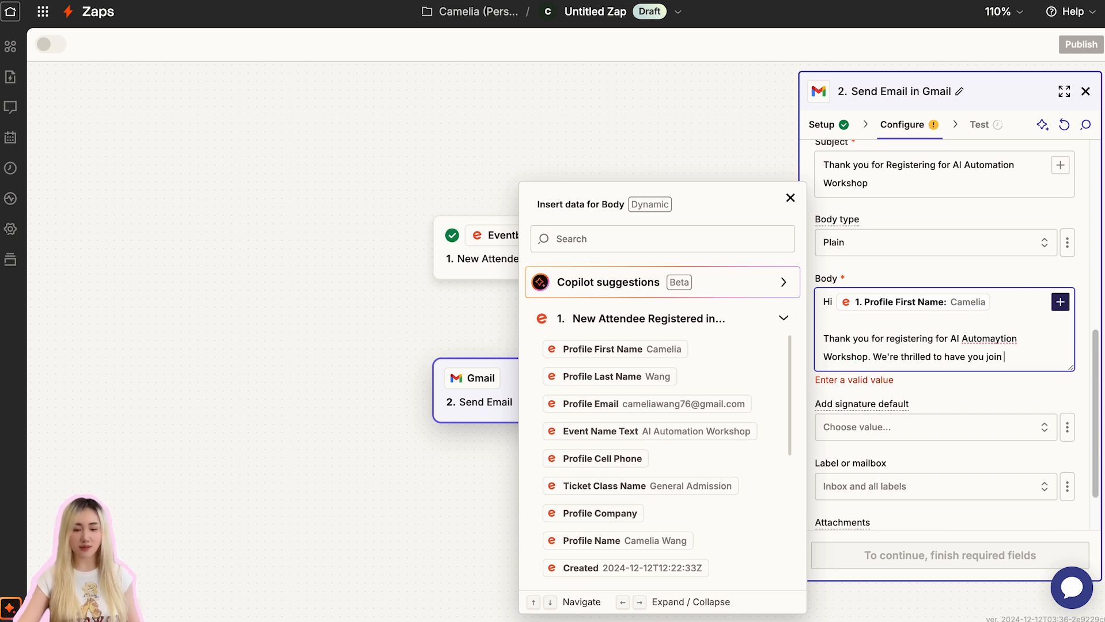
type("us on Dec, 16, 2024")
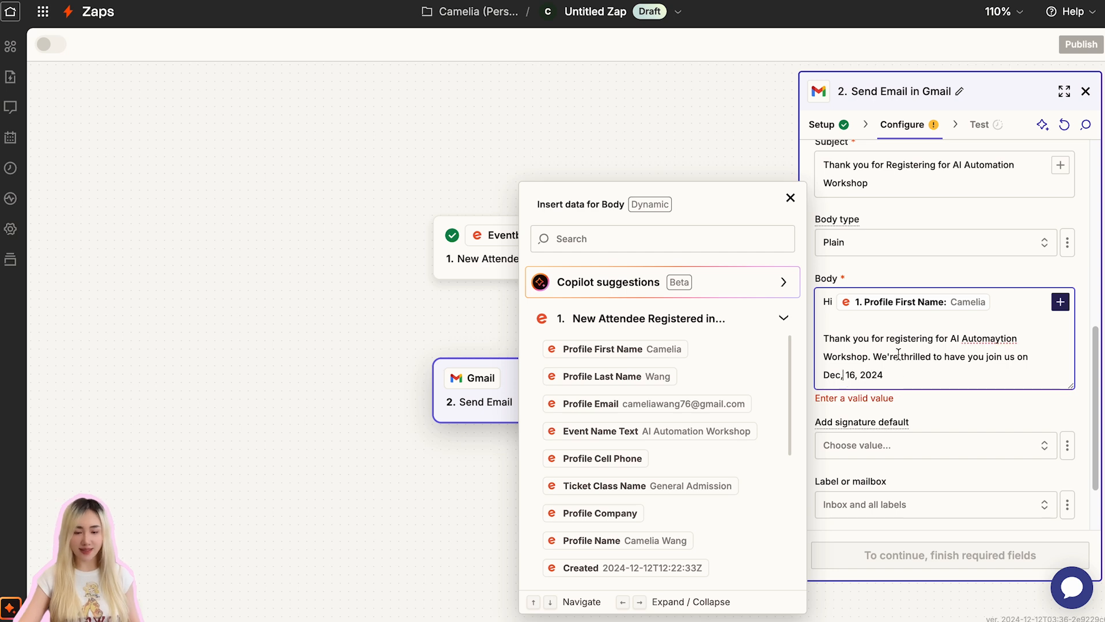
key("BackSpace")
key("End")
type(".")
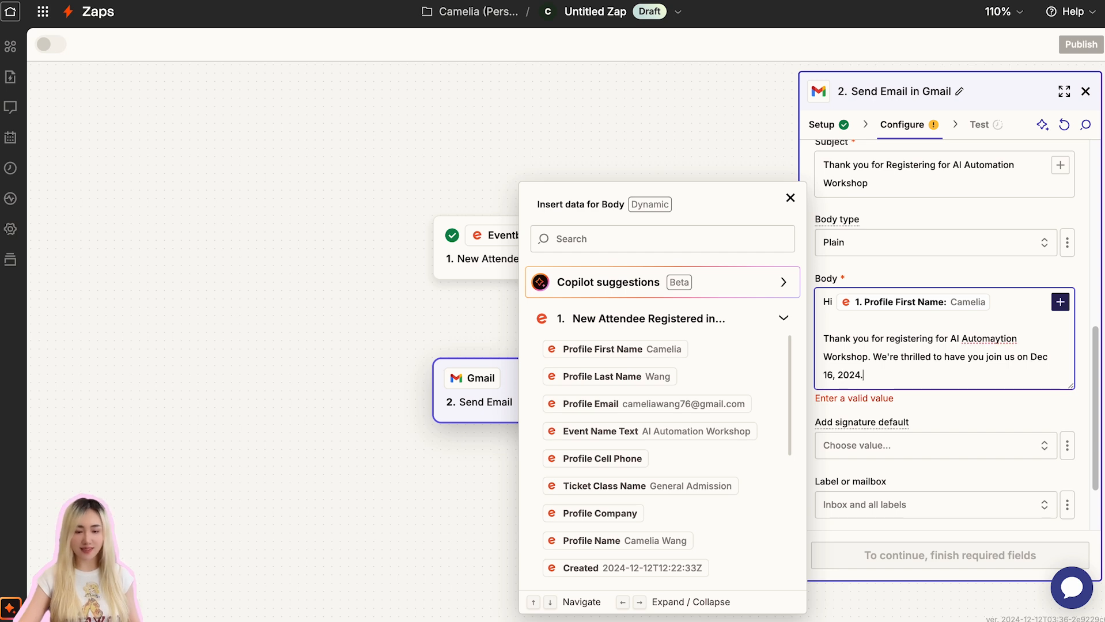
- Finish the email body with a "......" line and the sender's first name as the sign-off
key("Return")
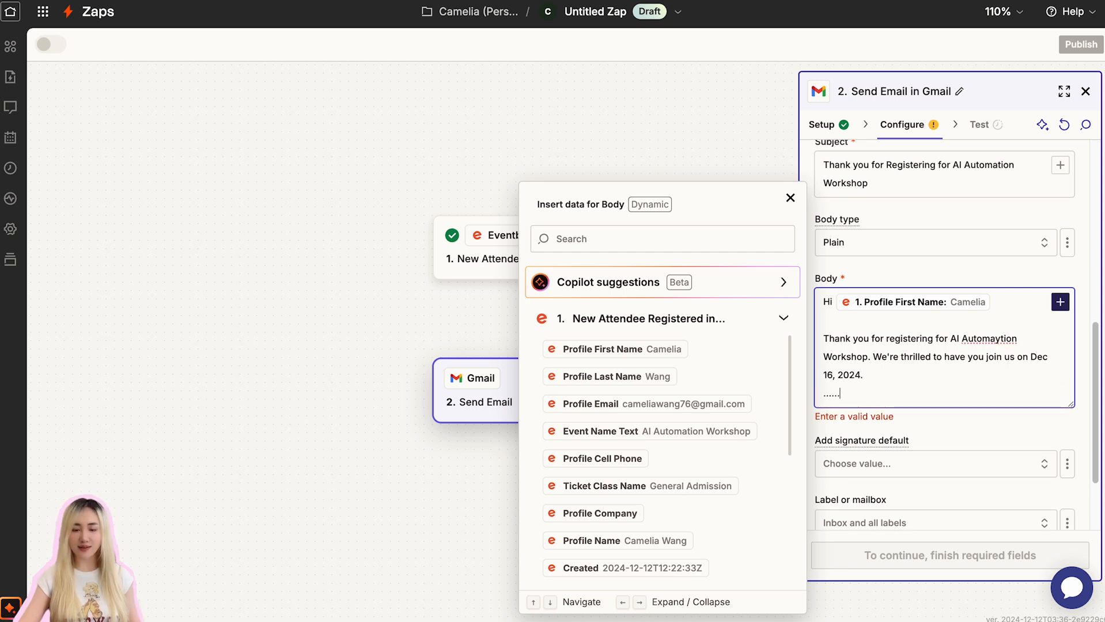
type("......")
scroll(957, 354, "down", 1)
key("Return")
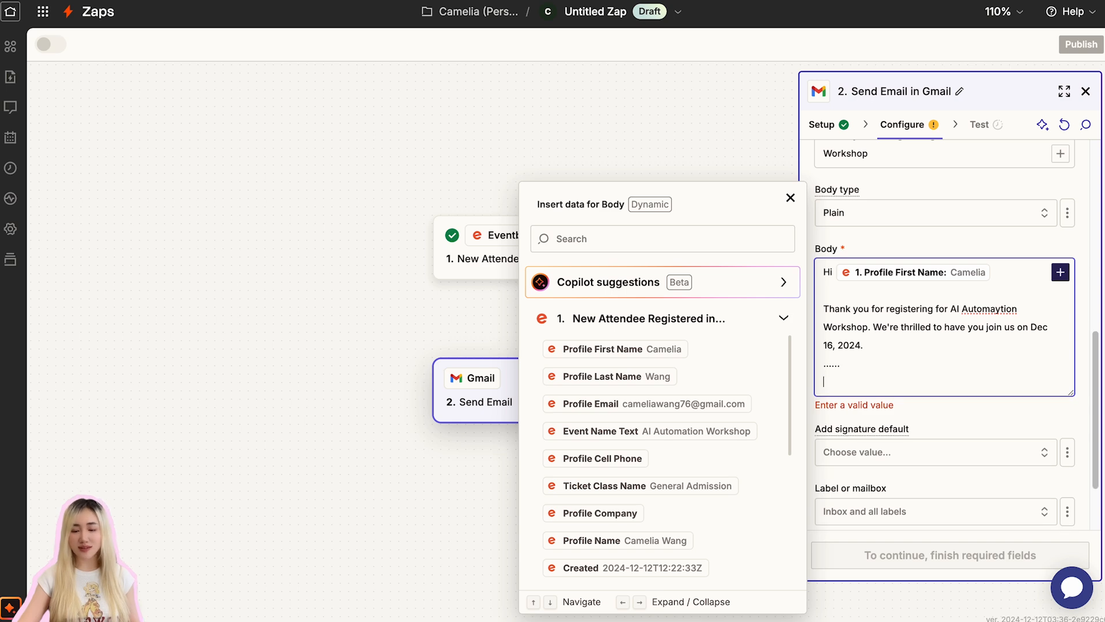
type("Camelia")
scroll(923, 402, "down", 3)
left_click(888, 479)
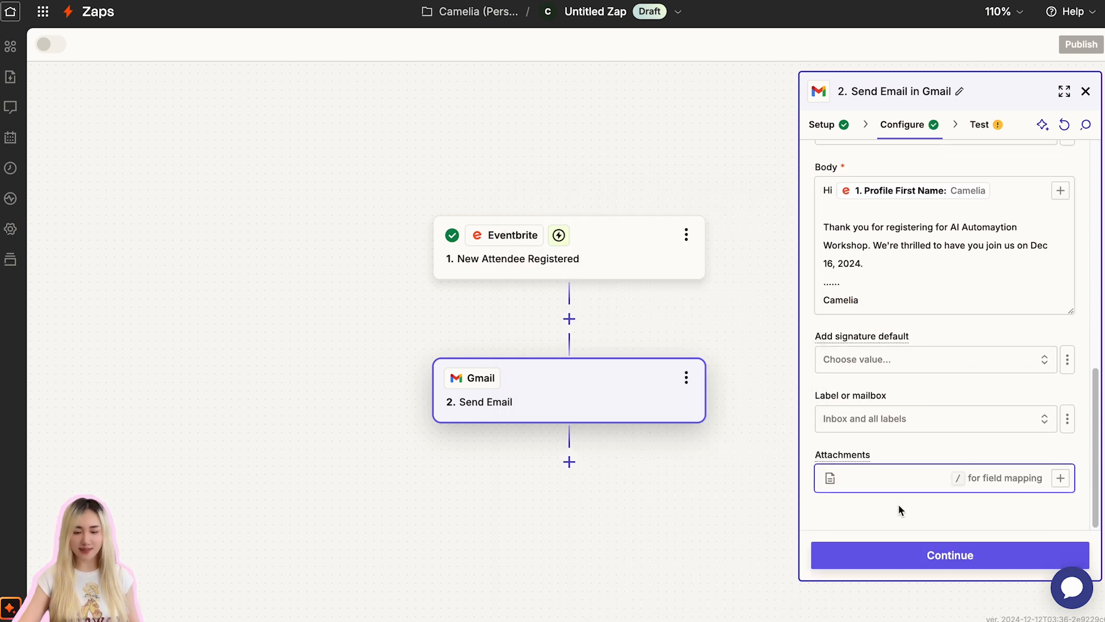
- Proceed to testing the Gmail Send Email action, review the recipient and message data, and run the test
left_click(938, 556)
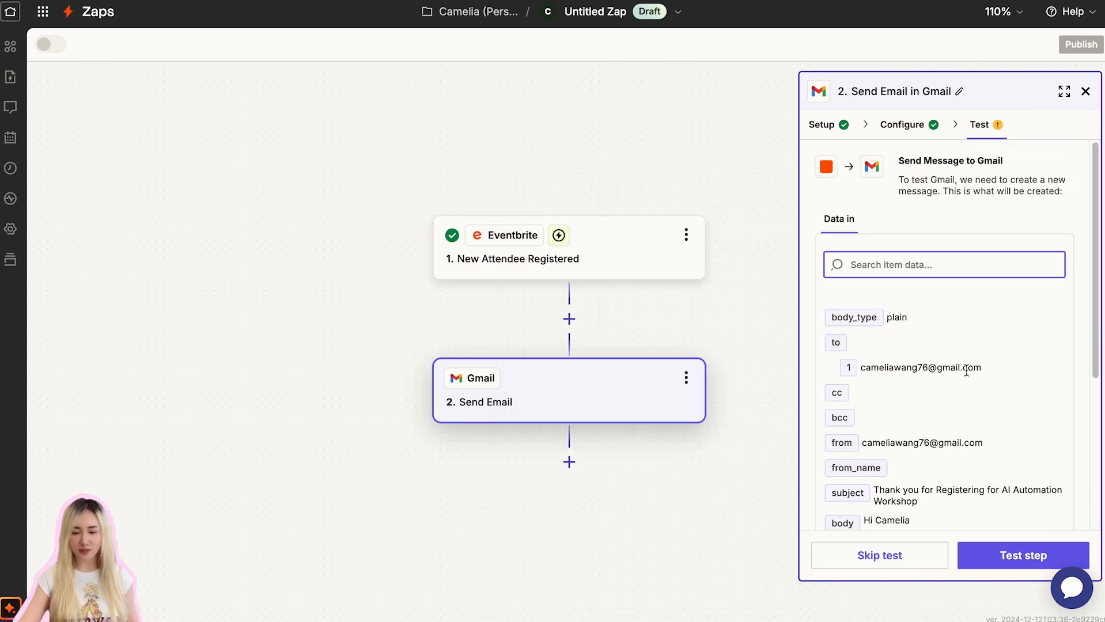
scroll(966, 372, "down", 5)
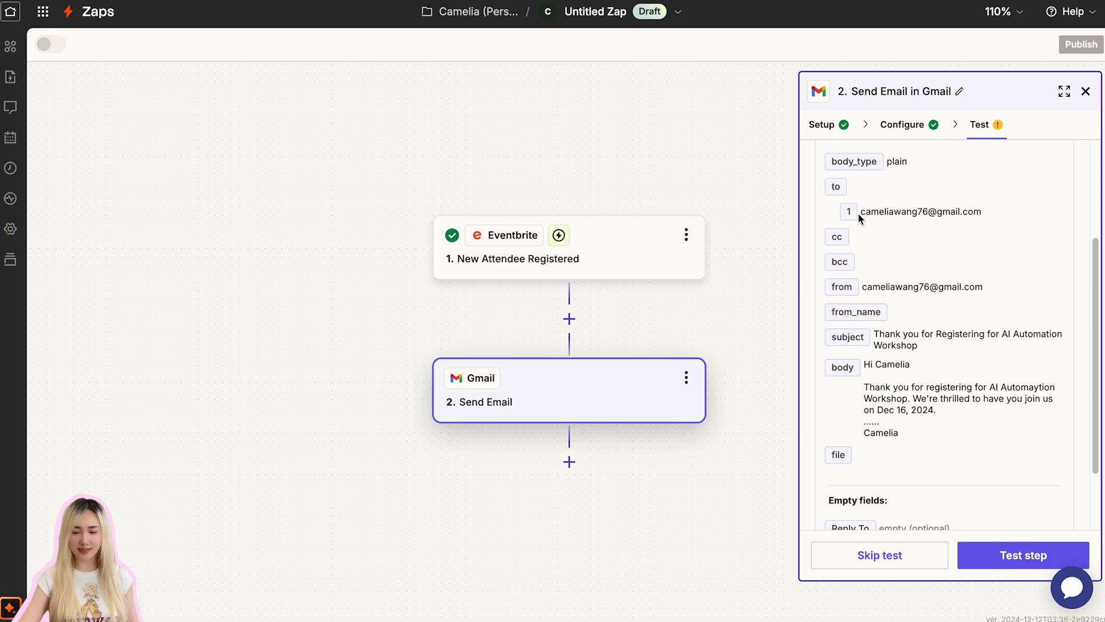
left_click_drag(860, 214, 979, 213)
left_click(974, 380)
left_click(1014, 562)
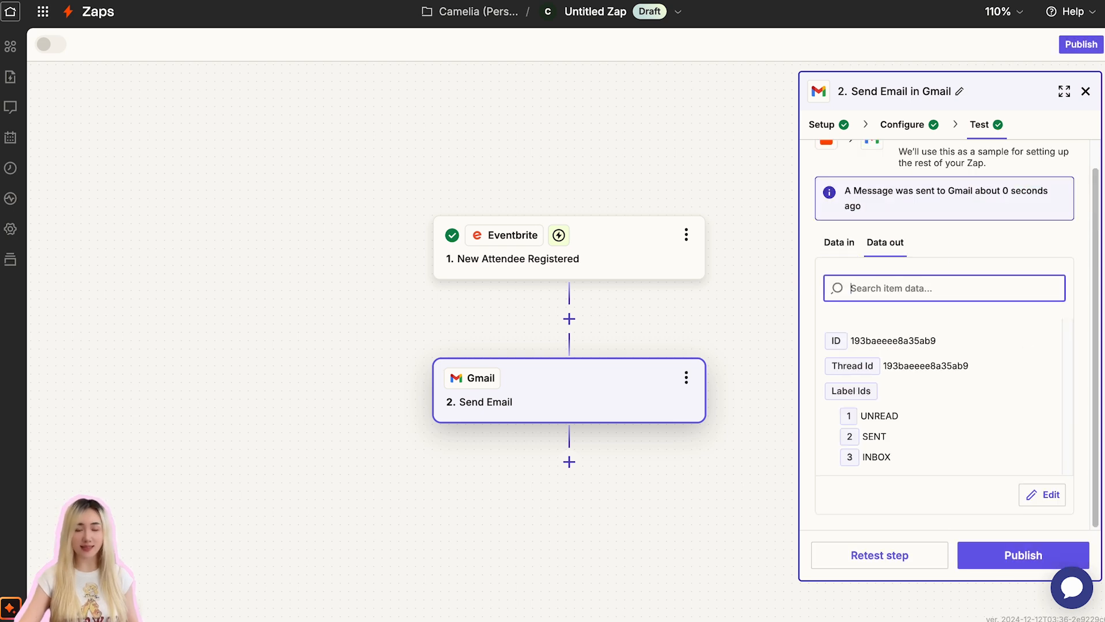
- Switch to Gmail, refresh the inbox, and open the "Thank you for Registering for AI Automation Workshop" email to check its text
left_click(777, 1)
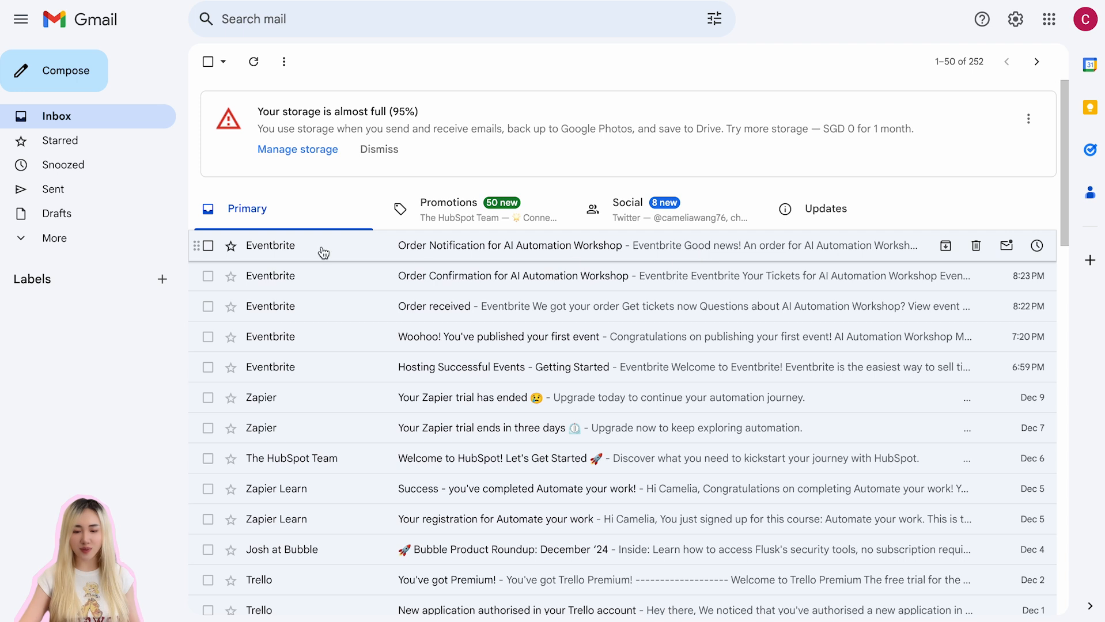
left_click(253, 61)
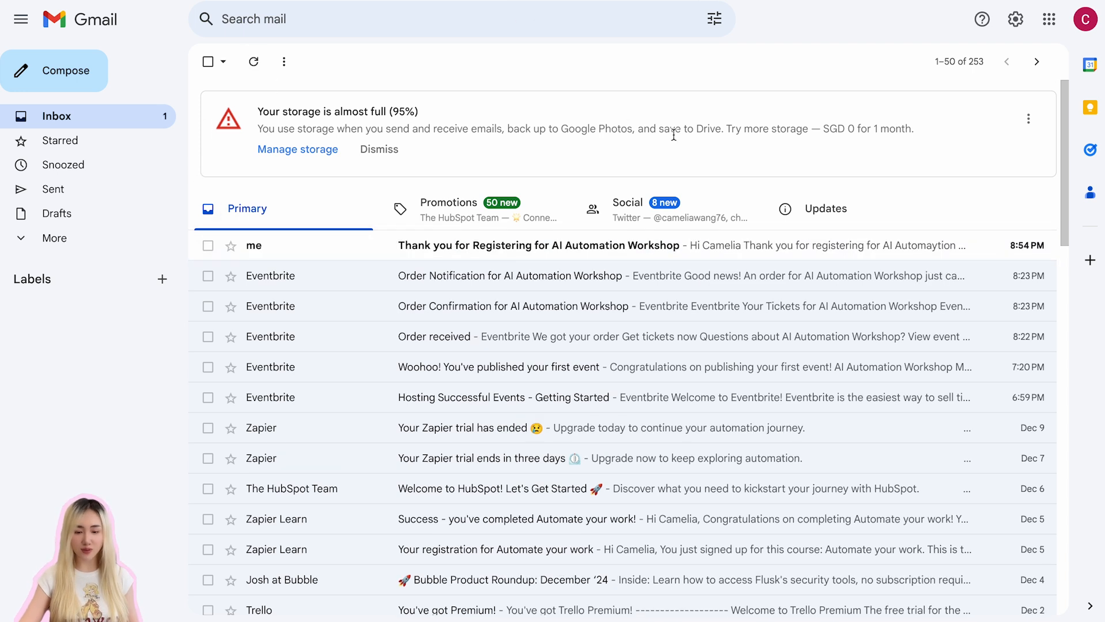
left_click(550, 254)
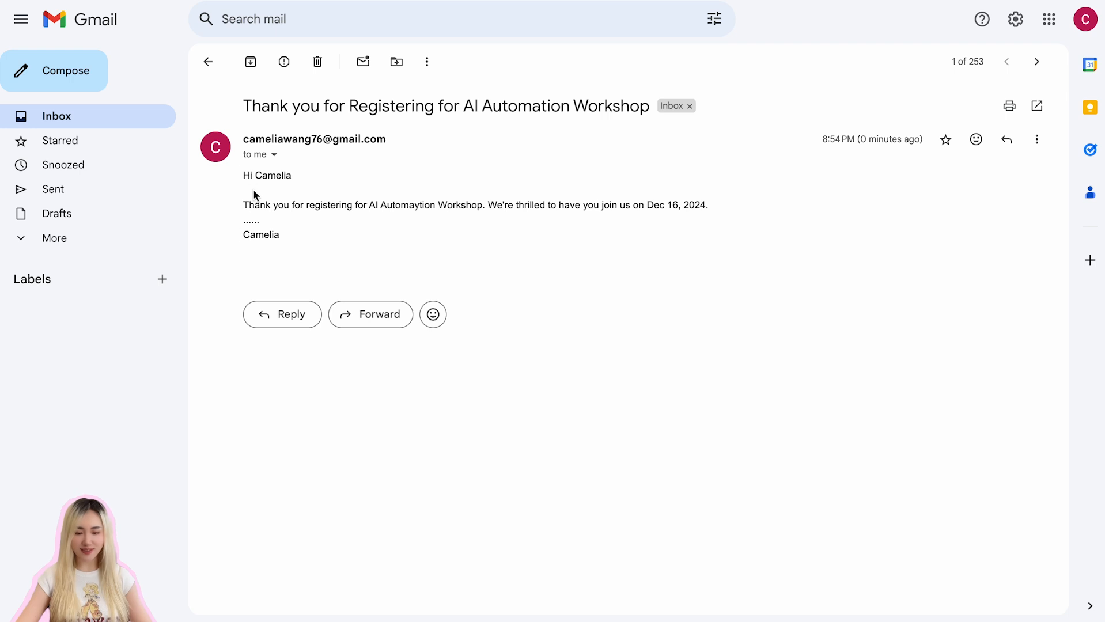
left_click_drag(245, 173, 324, 252)
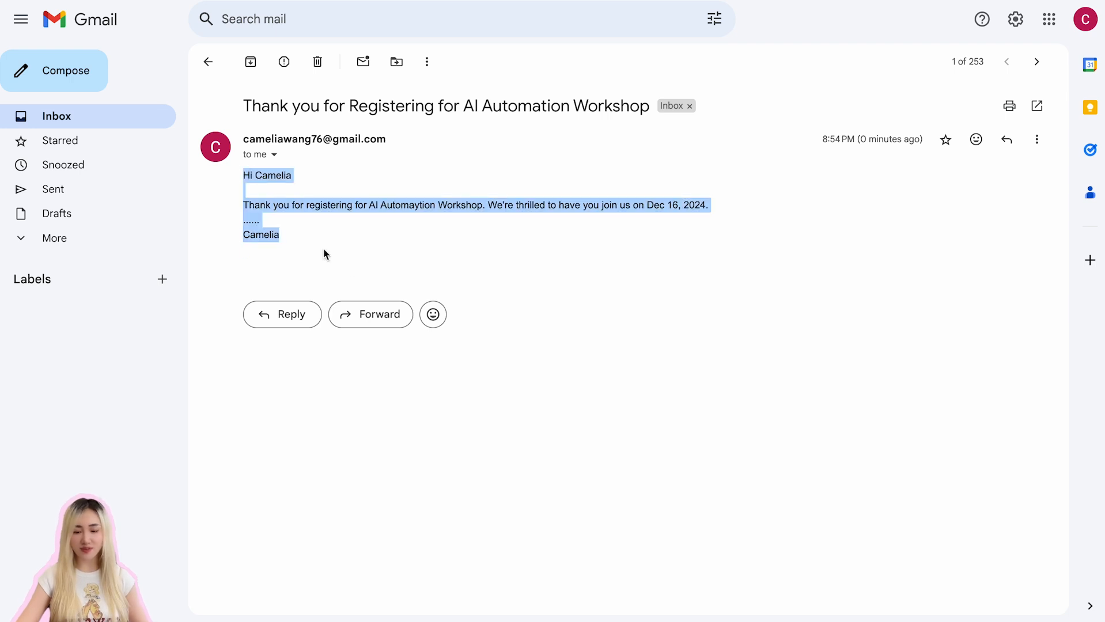
left_click(532, 243)
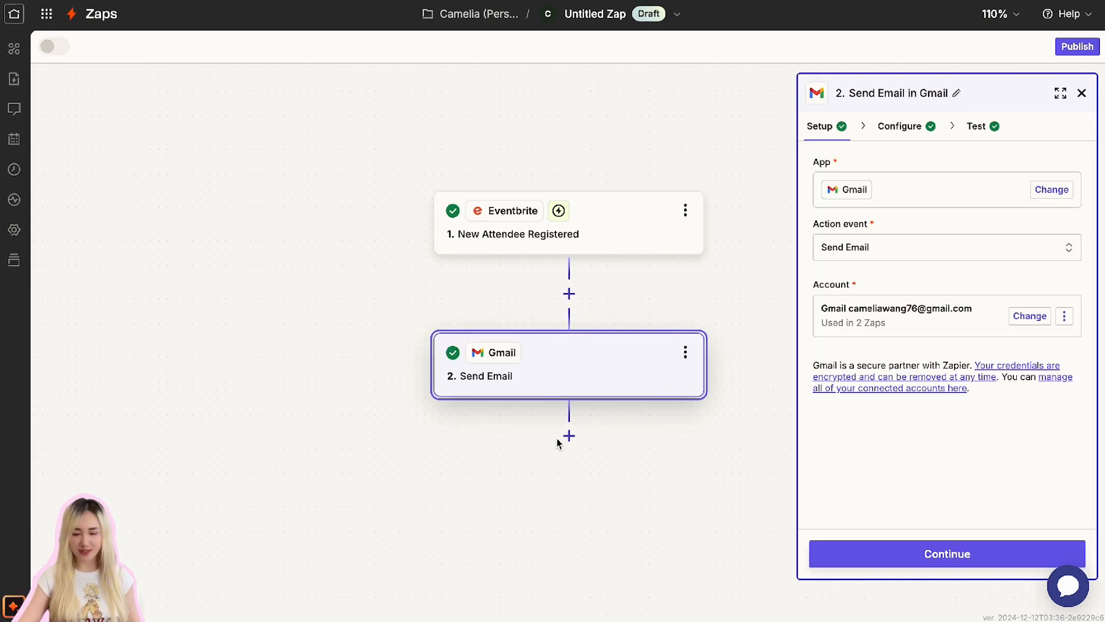
- Add a HubSpot action after the Gmail step with Create Contact as its event, and proceed to its configuration
left_click(567, 438)
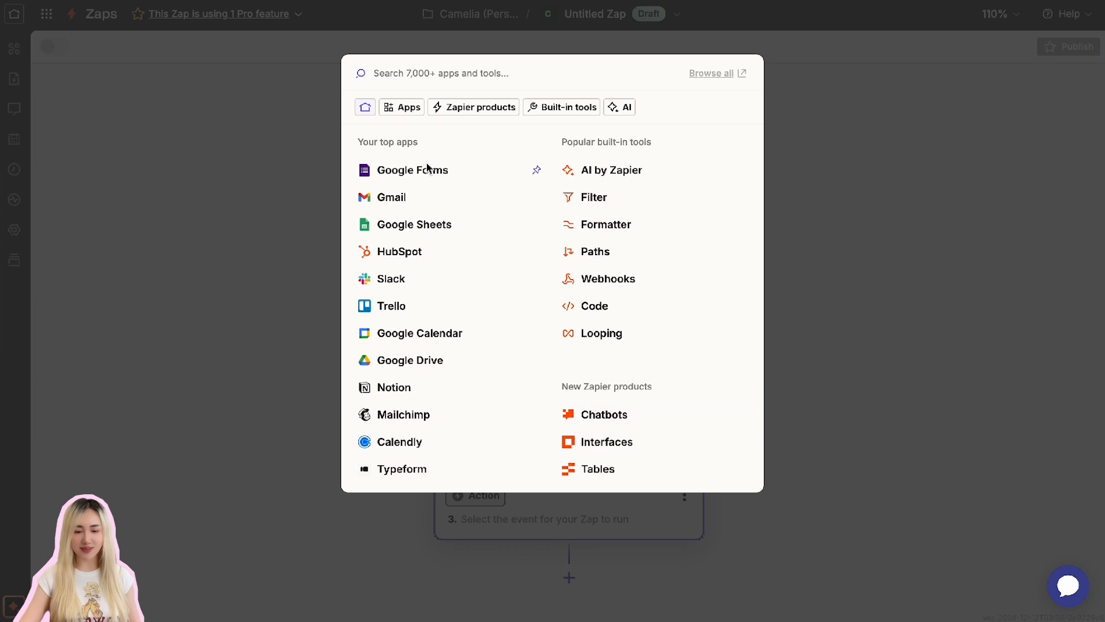
left_click(443, 254)
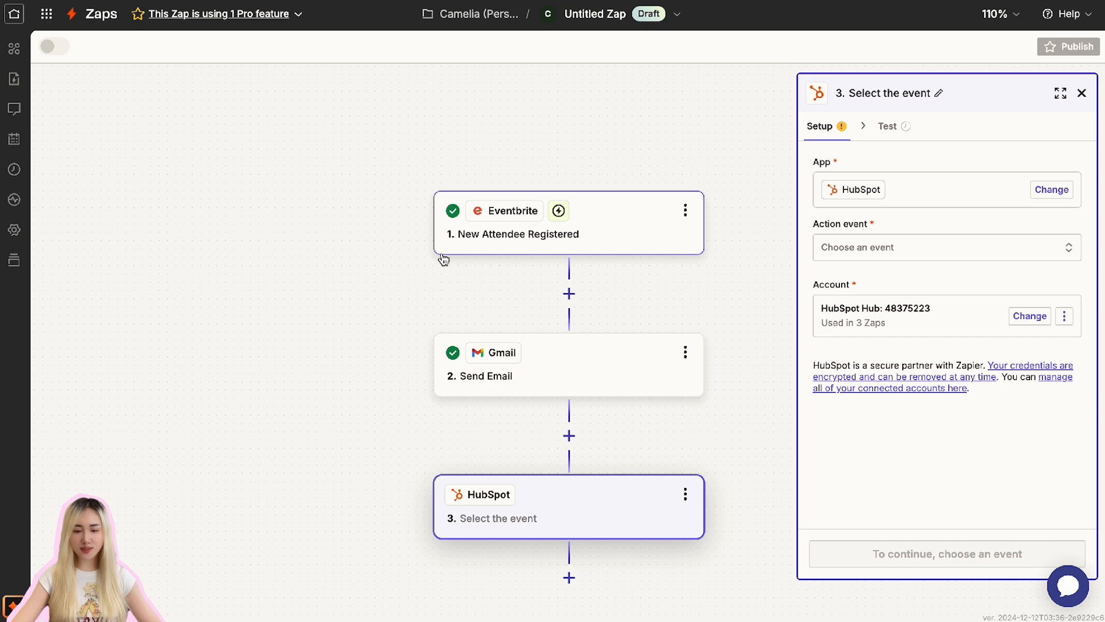
left_click(928, 249)
type("create contatc")
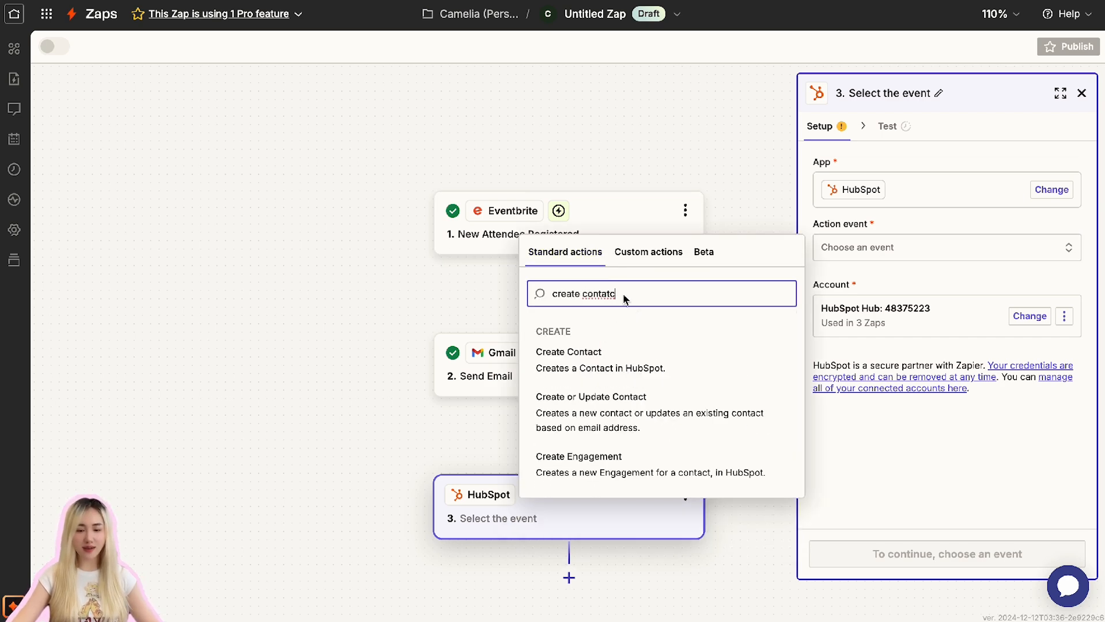
left_click(573, 356)
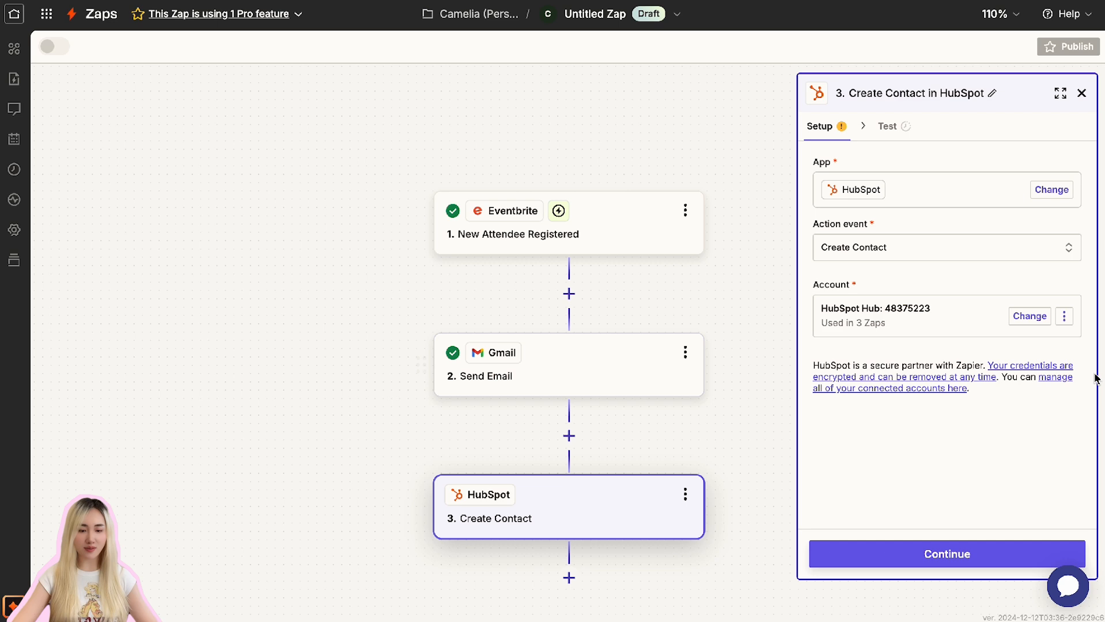
left_click(943, 566)
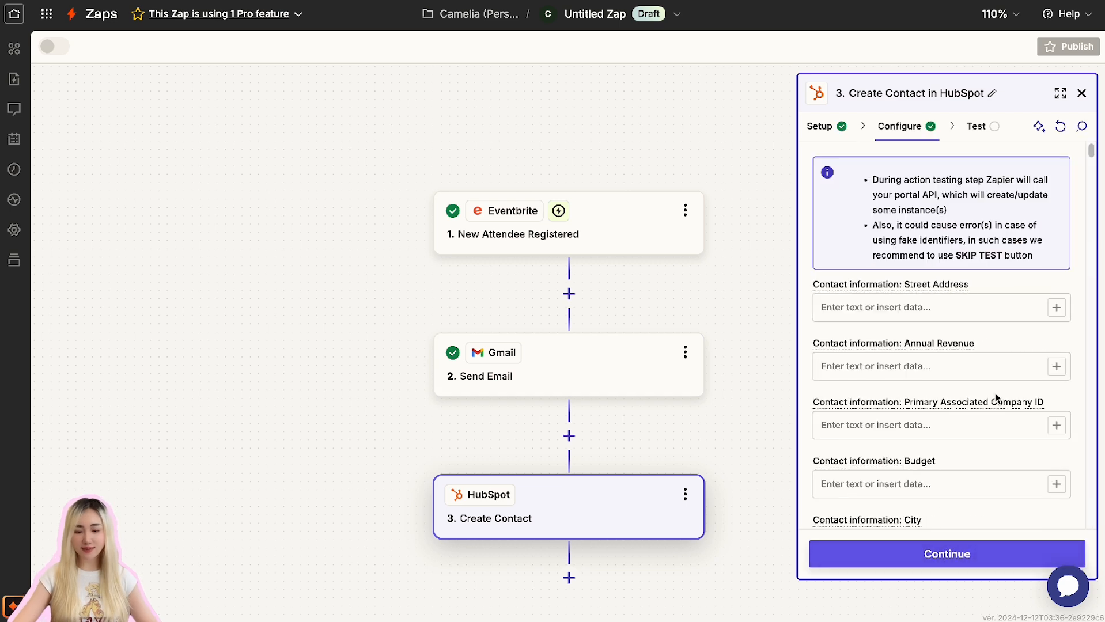
- Map the HubSpot contact's Email field to the Profile Email value from the Eventbrite trigger
scroll(999, 439, "down", 4)
scroll(999, 439, "down", 3)
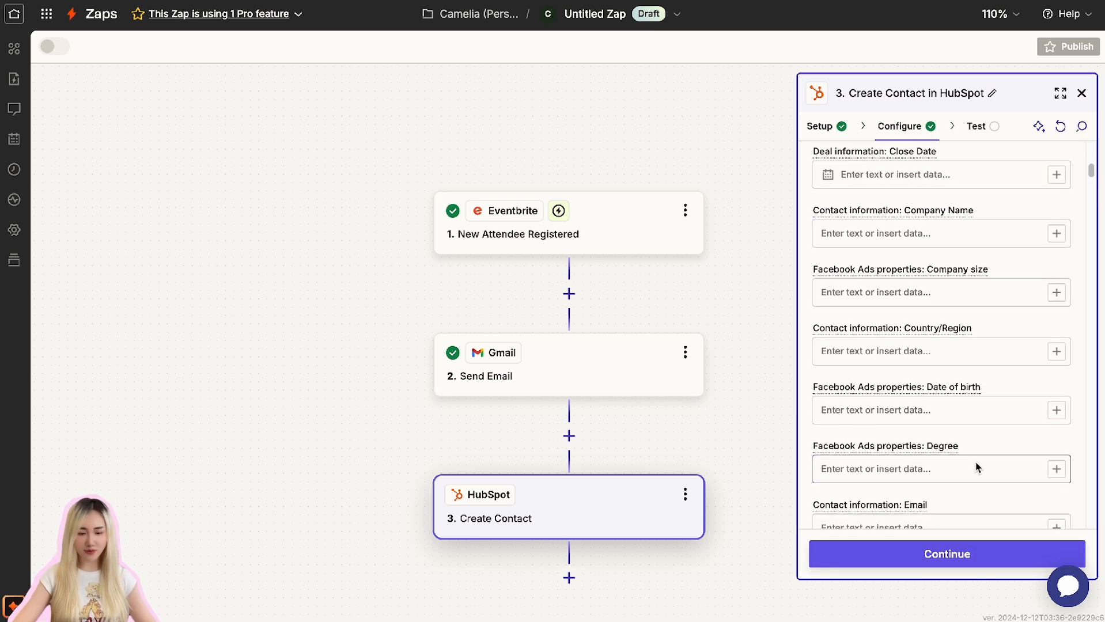
scroll(978, 467, "down", 3)
left_click(938, 398)
type("/")
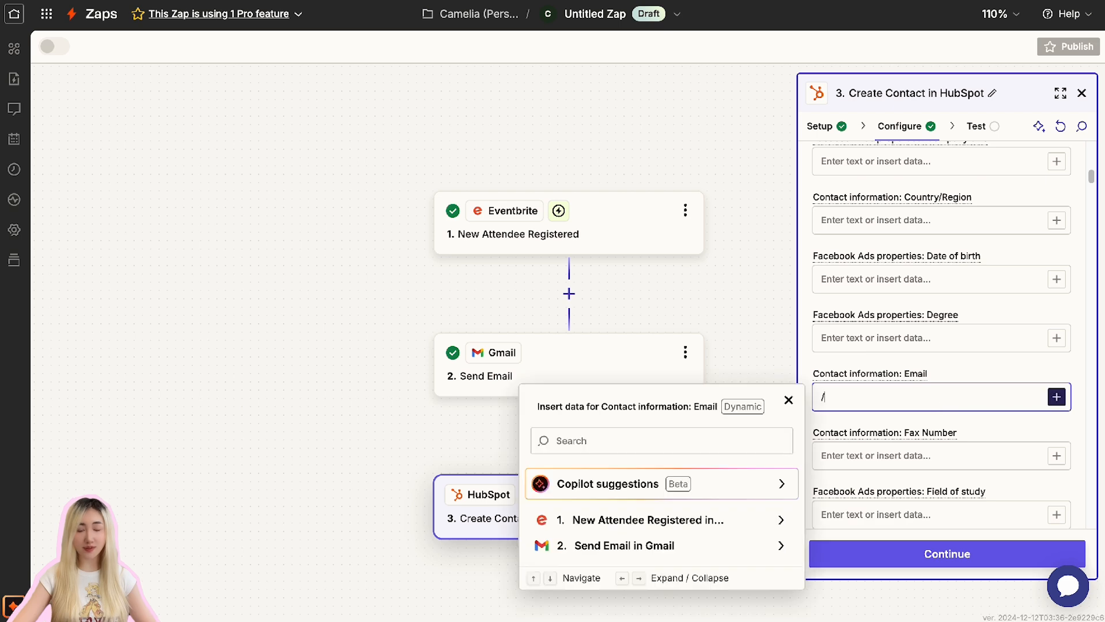
left_click(779, 521)
left_click(698, 379)
- Map the HubSpot contact's First Name field to the Profile First Name value from the Eventbrite trigger
scroll(1031, 447, "down", 3)
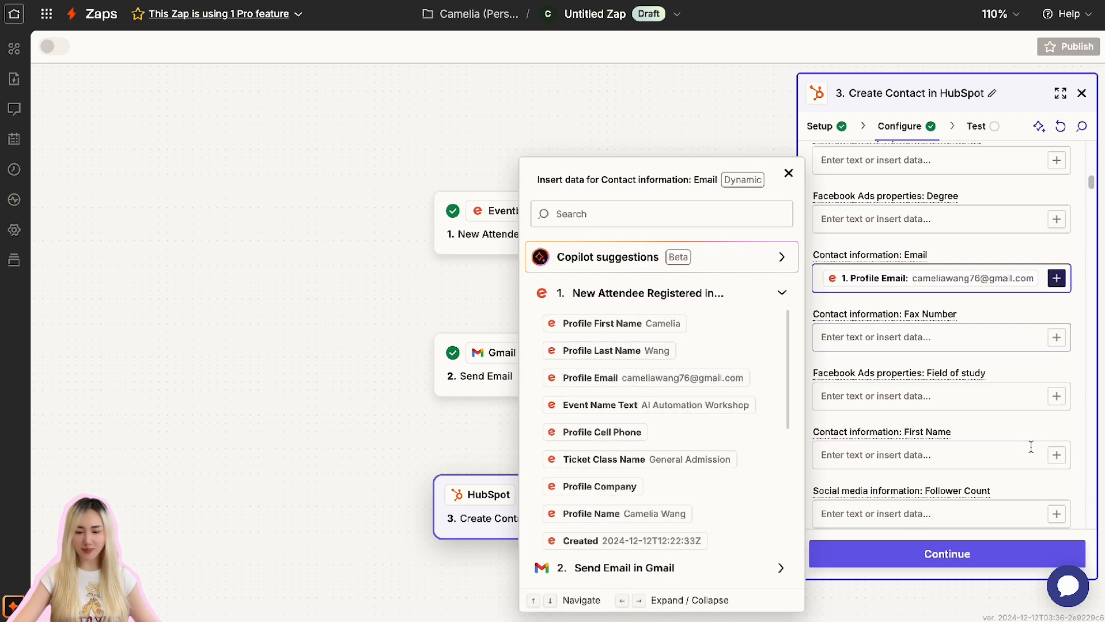
scroll(1008, 439, "down", 1)
left_click(983, 433)
type("/")
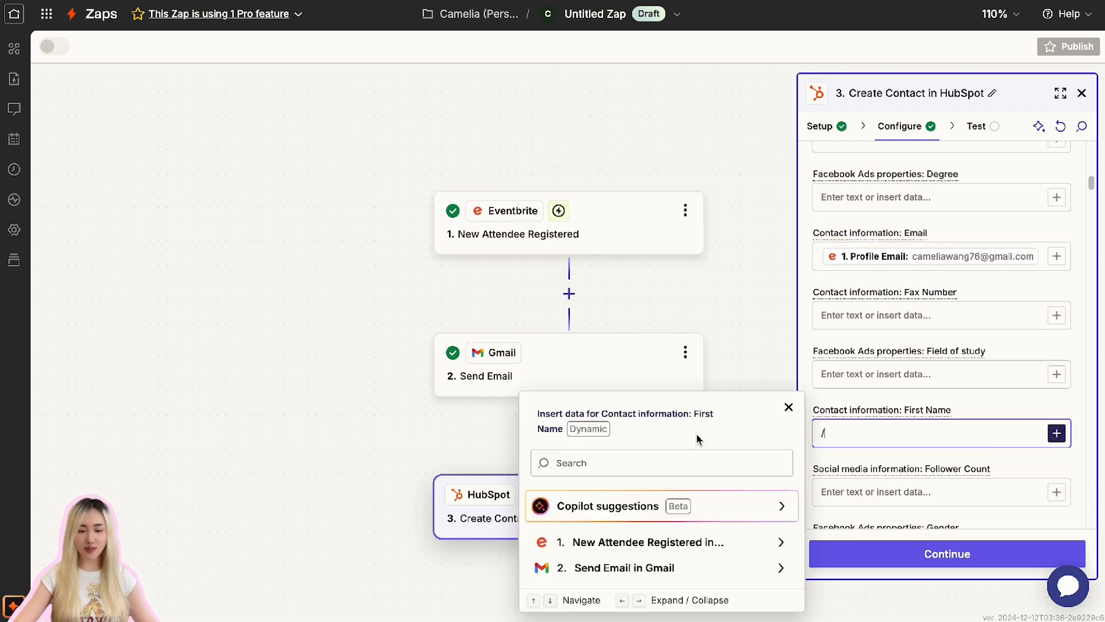
left_click(778, 542)
left_click(602, 323)
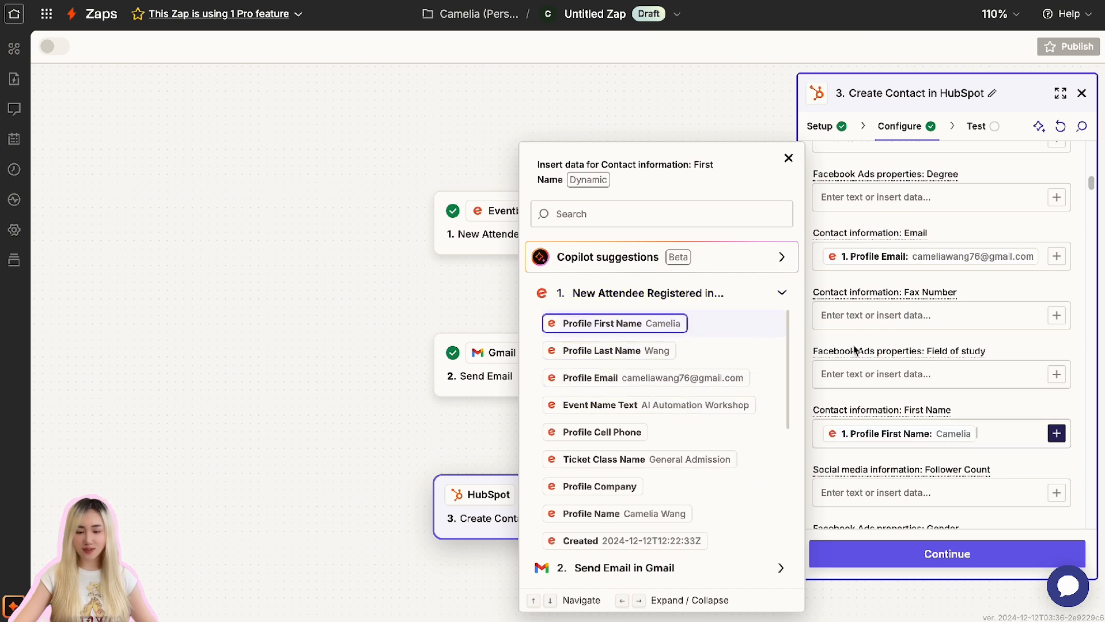
left_click(789, 158)
- Proceed to testing the Create Contact action, review the mapped email and first name, and run the test
scroll(971, 445, "down", 8)
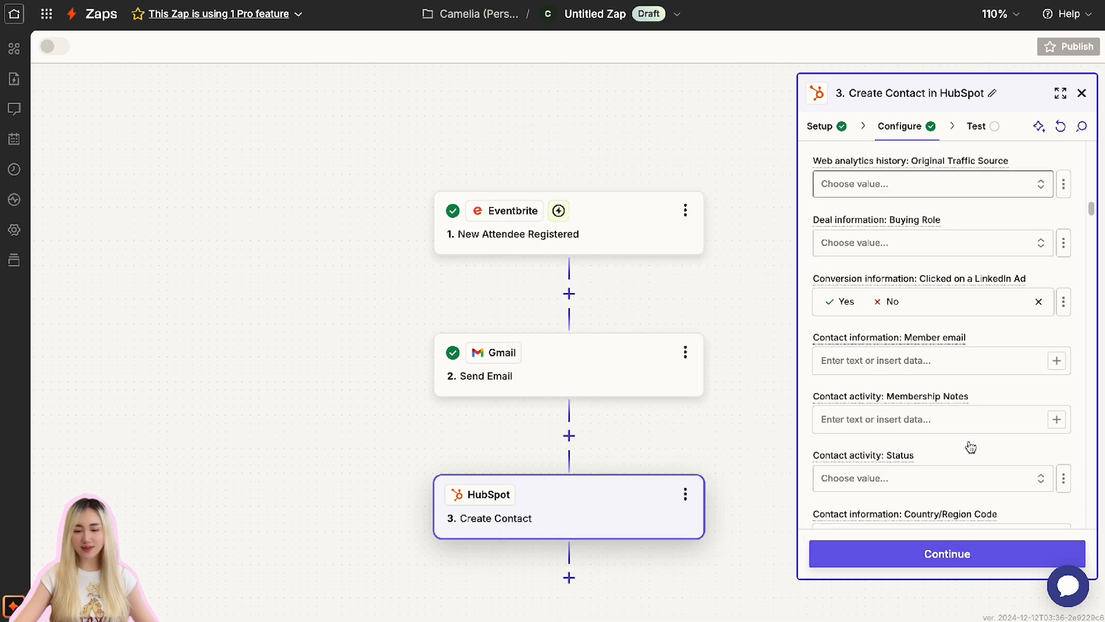
left_click(937, 560)
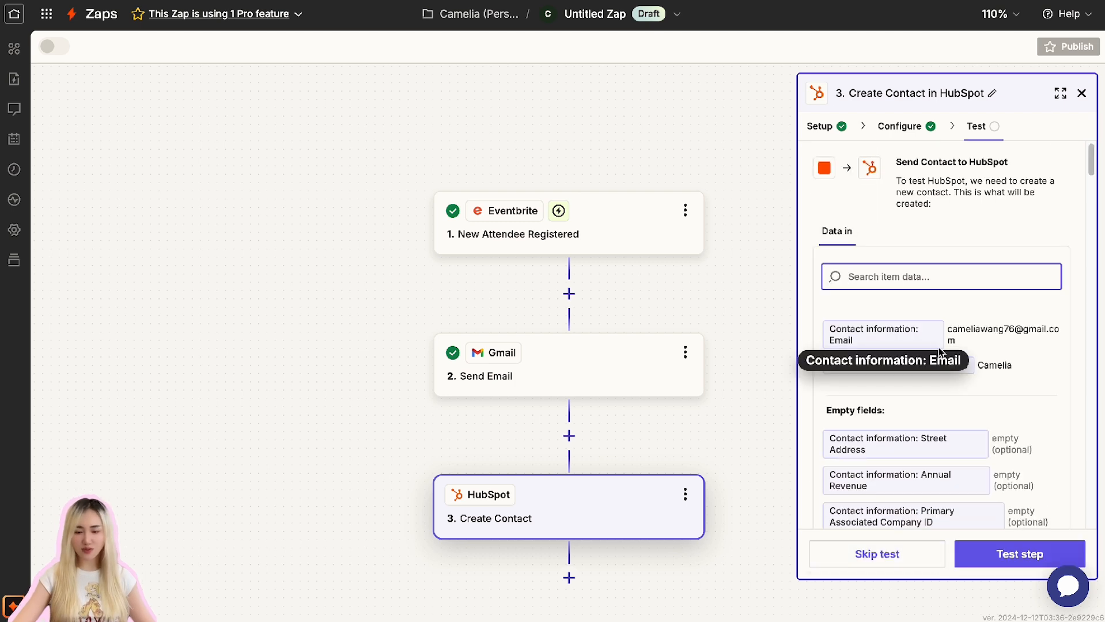
left_click_drag(948, 333, 1030, 372)
left_click(1031, 374)
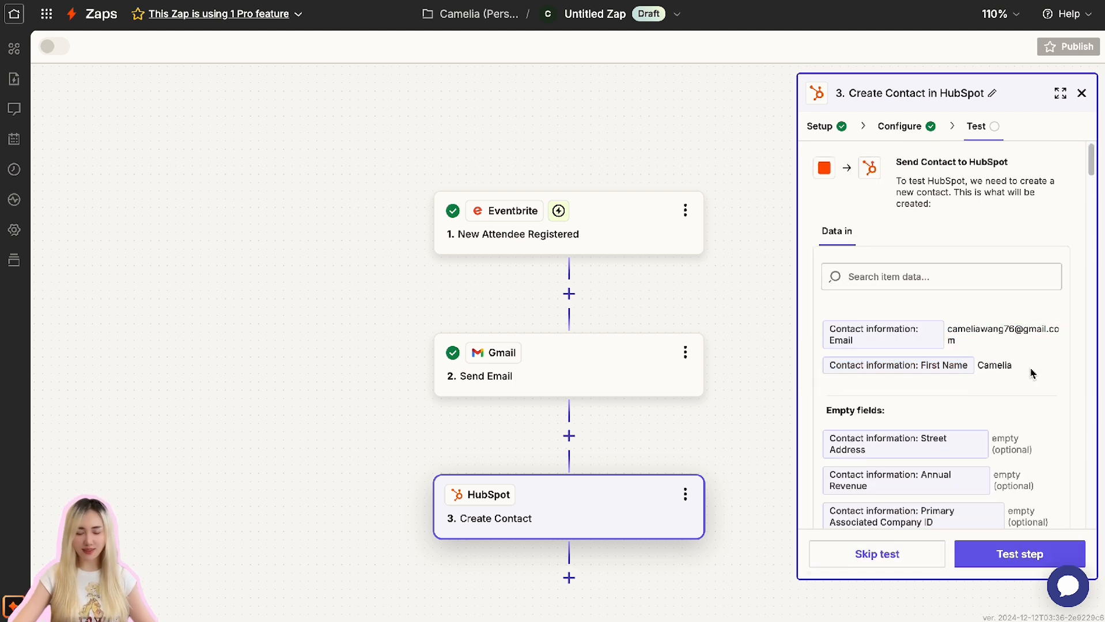
left_click(1031, 561)
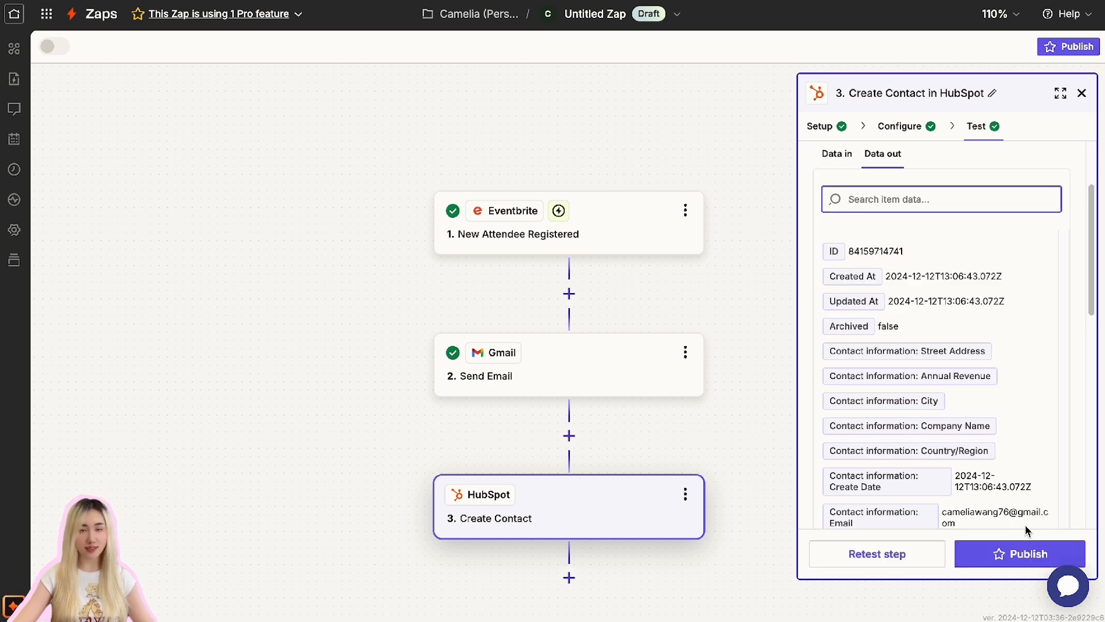
- Check the contact email in the test output, switch to HubSpot's Contacts list, and select the newly created contact
scroll(1017, 400, "down", 3)
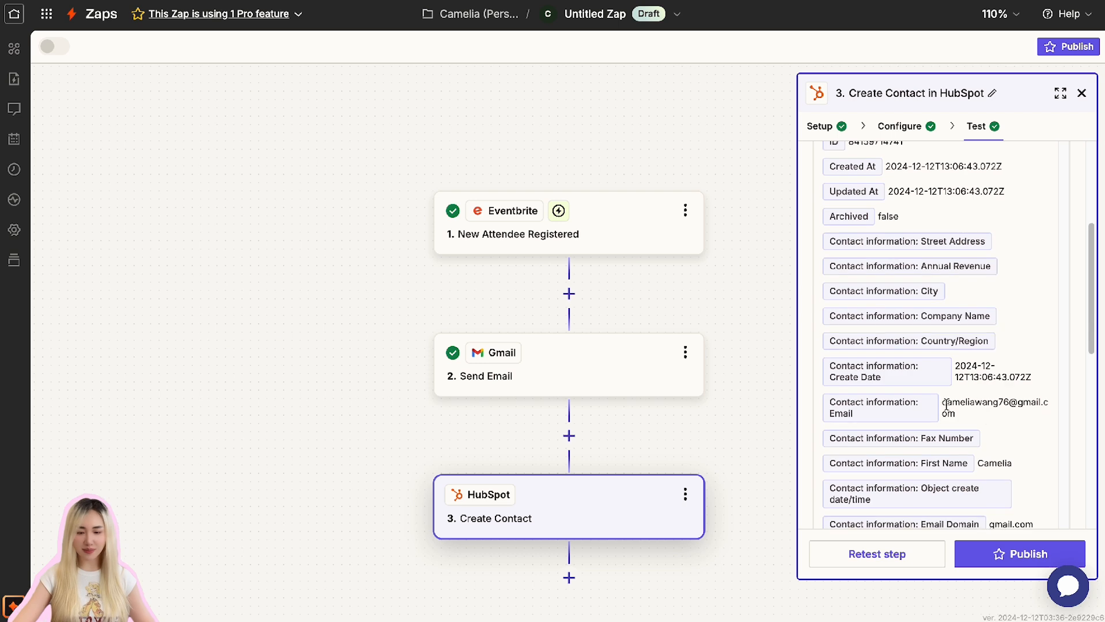
left_click_drag(942, 402, 989, 429)
left_click(991, 429)
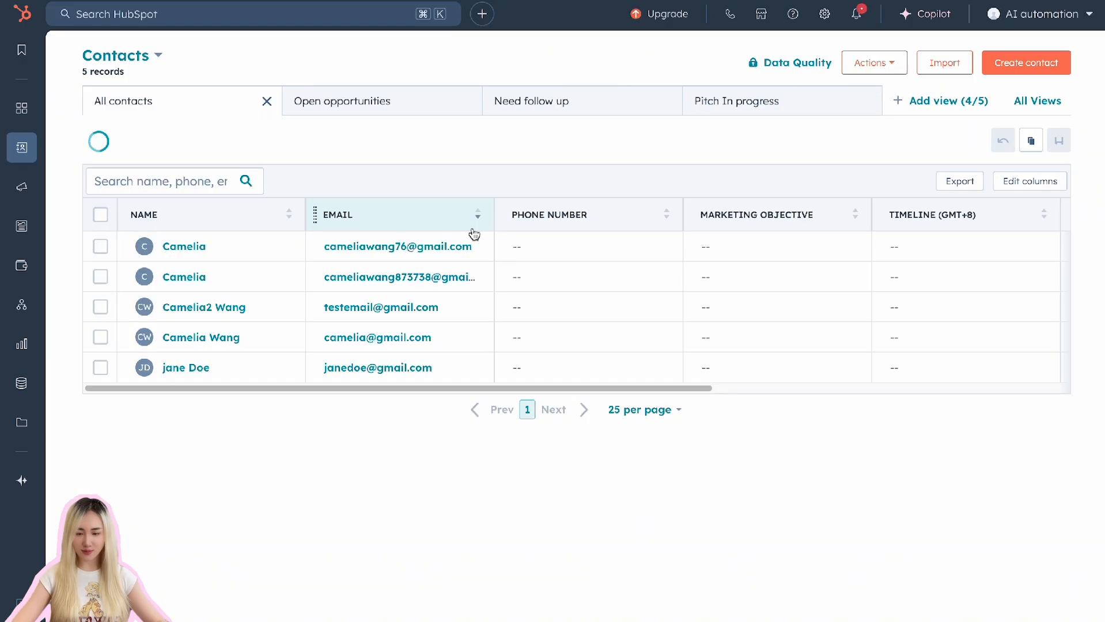
left_click(100, 246)
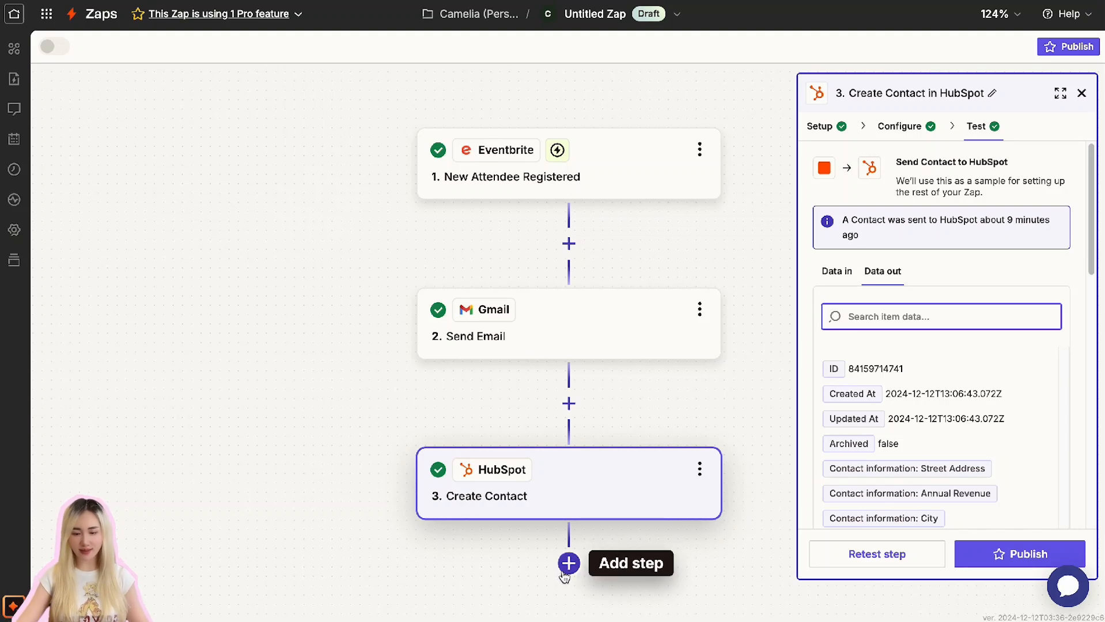
- Add a Google Calendar action after the HubSpot step with Find Event as its event, and proceed to its configuration
left_click(565, 572)
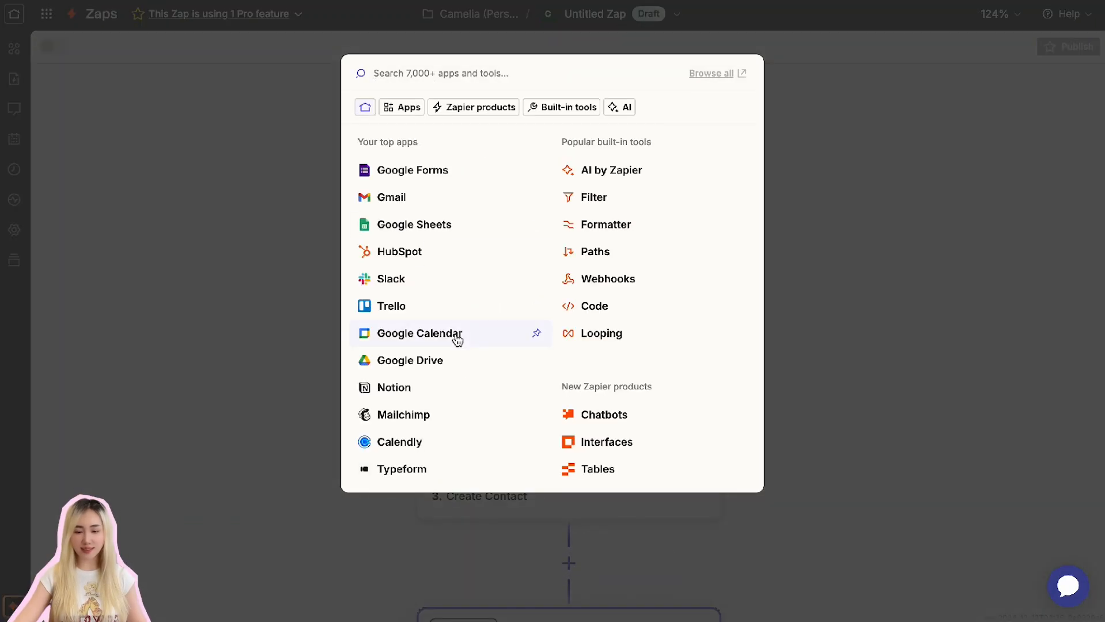
left_click(457, 339)
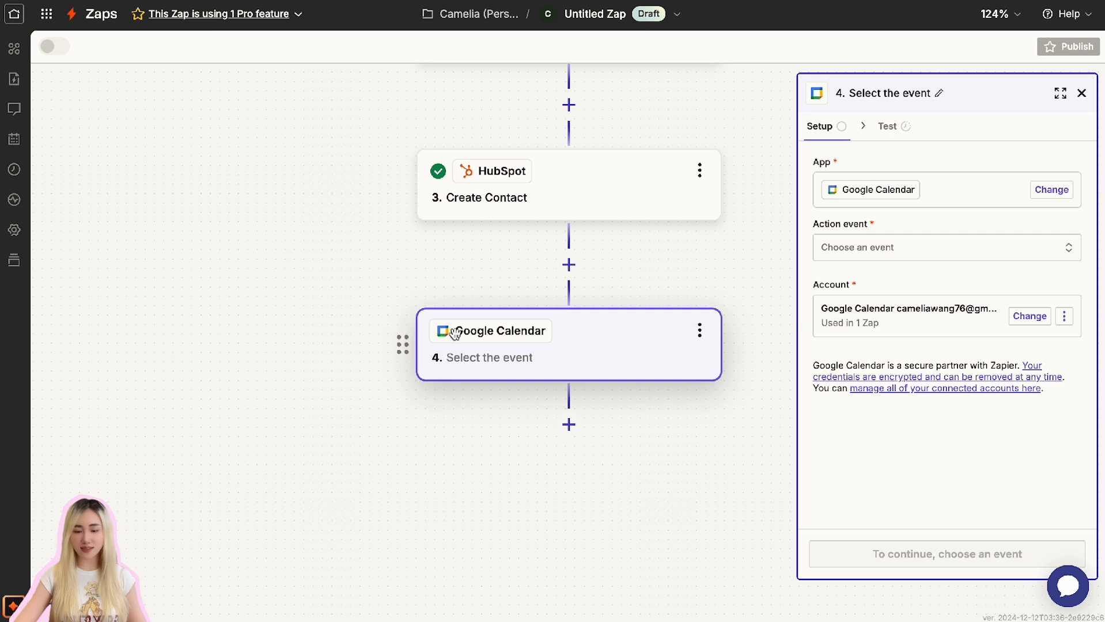
left_click(888, 247)
type("find event")
left_click(594, 435)
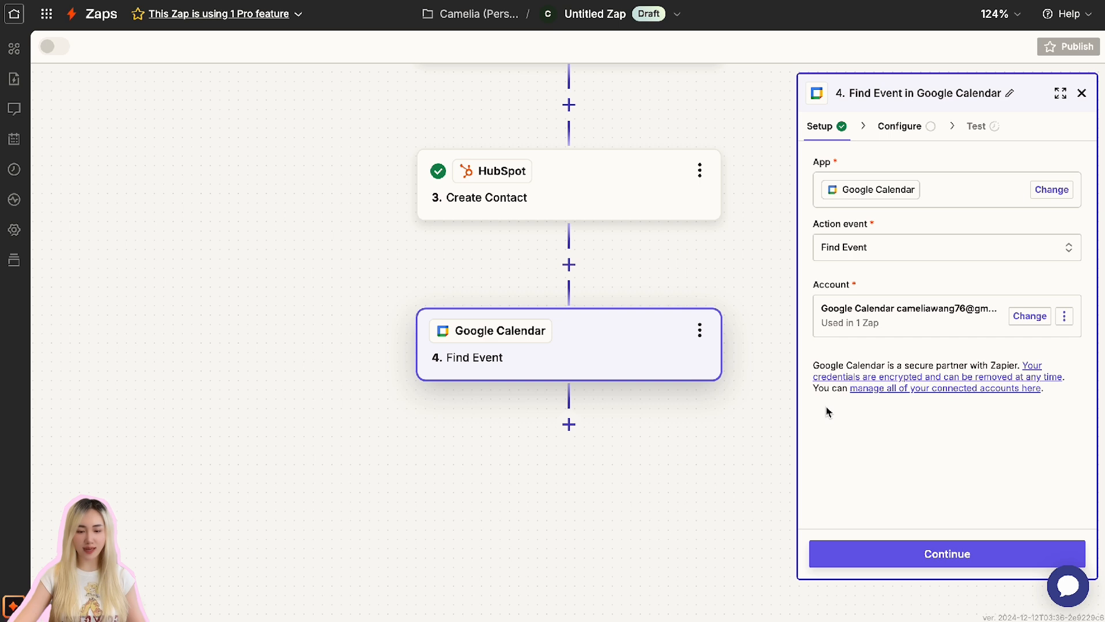
left_click(938, 553)
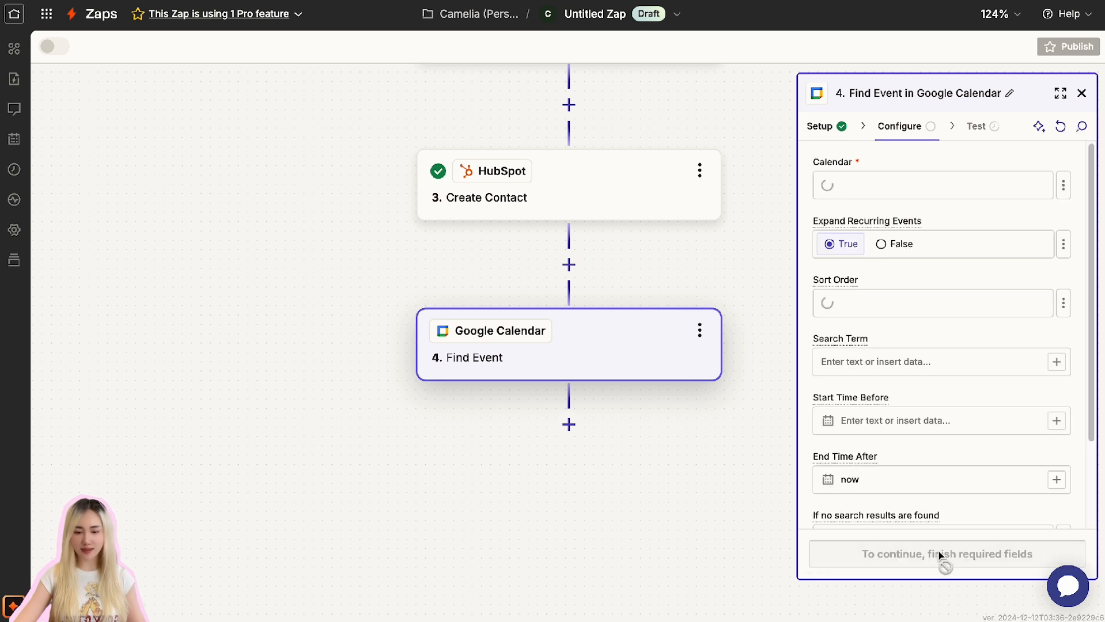
- Choose the account's own calendar, set Sort Order to Start Time, and enter "AI Automation Workshop" as the search term
left_click(865, 186)
left_click(708, 231)
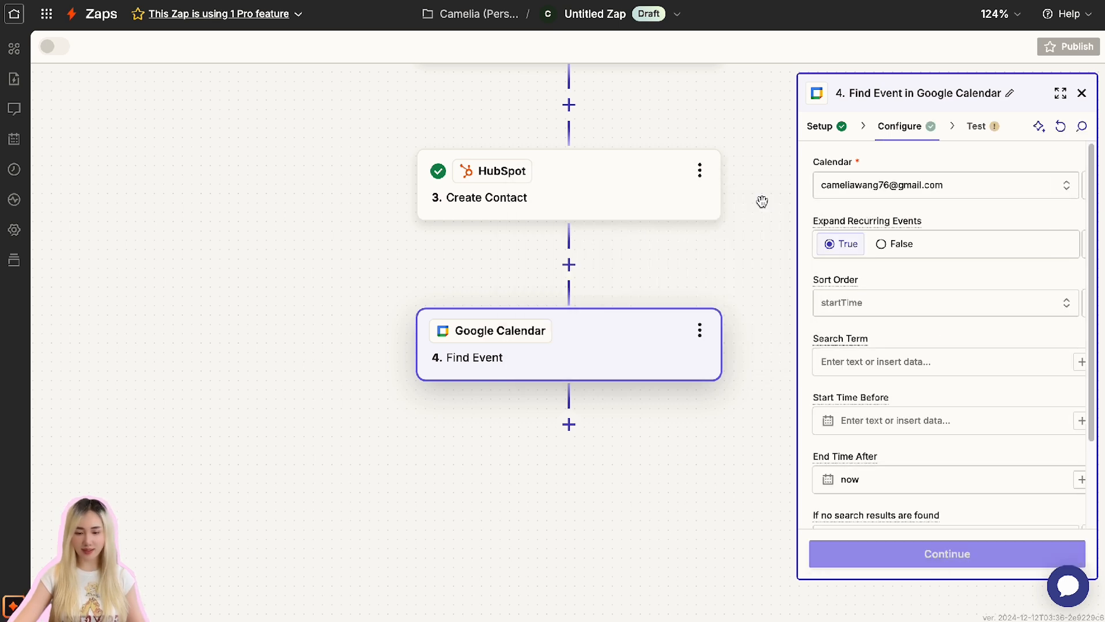
left_click(937, 304)
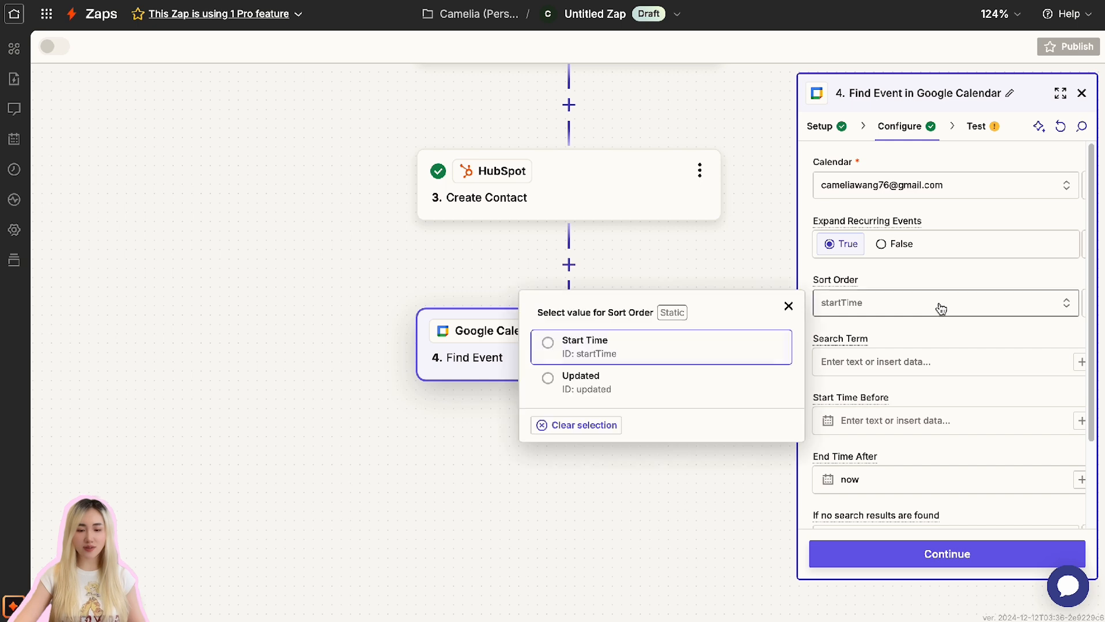
left_click(664, 345)
left_click(912, 358)
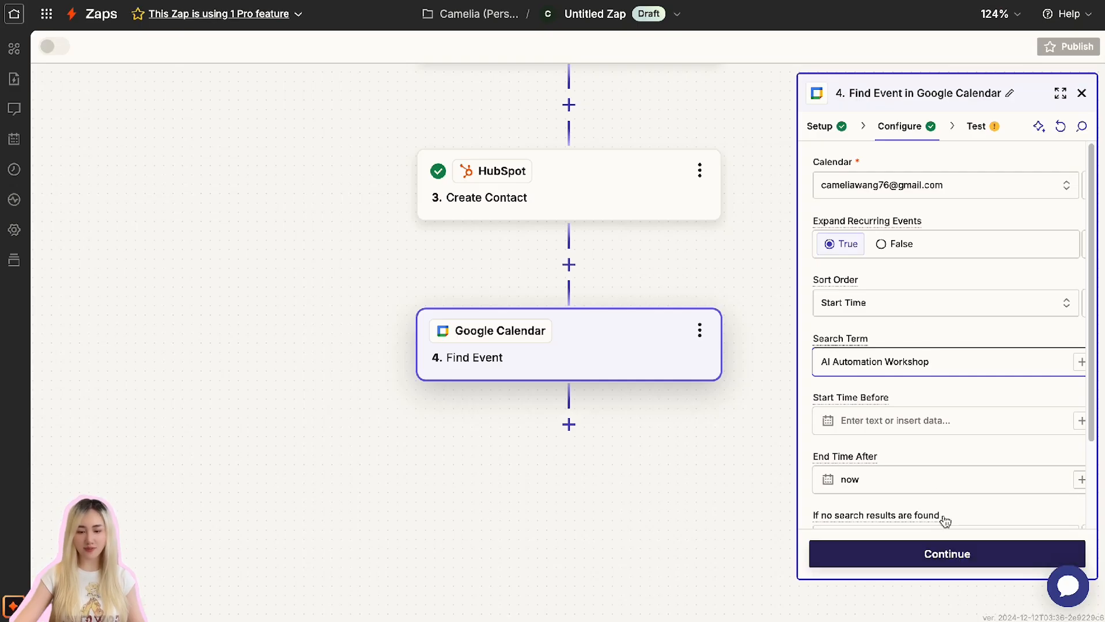
- Run the Find Event test and review the start and end times of the event in the returned data
scroll(945, 521, "down", 2)
left_click(939, 556)
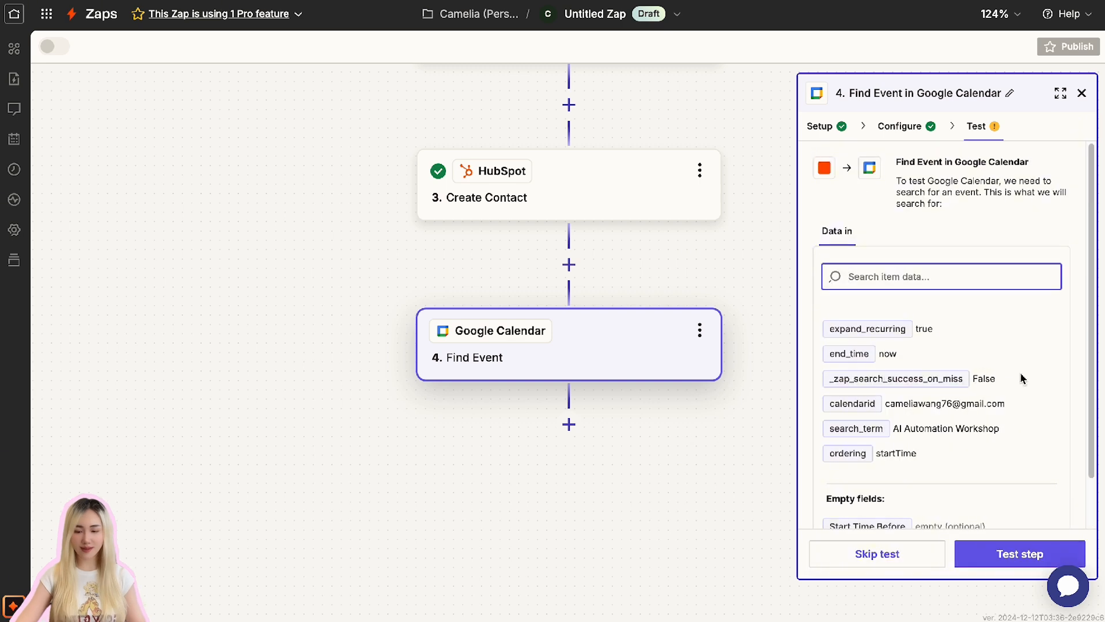
left_click(1017, 554)
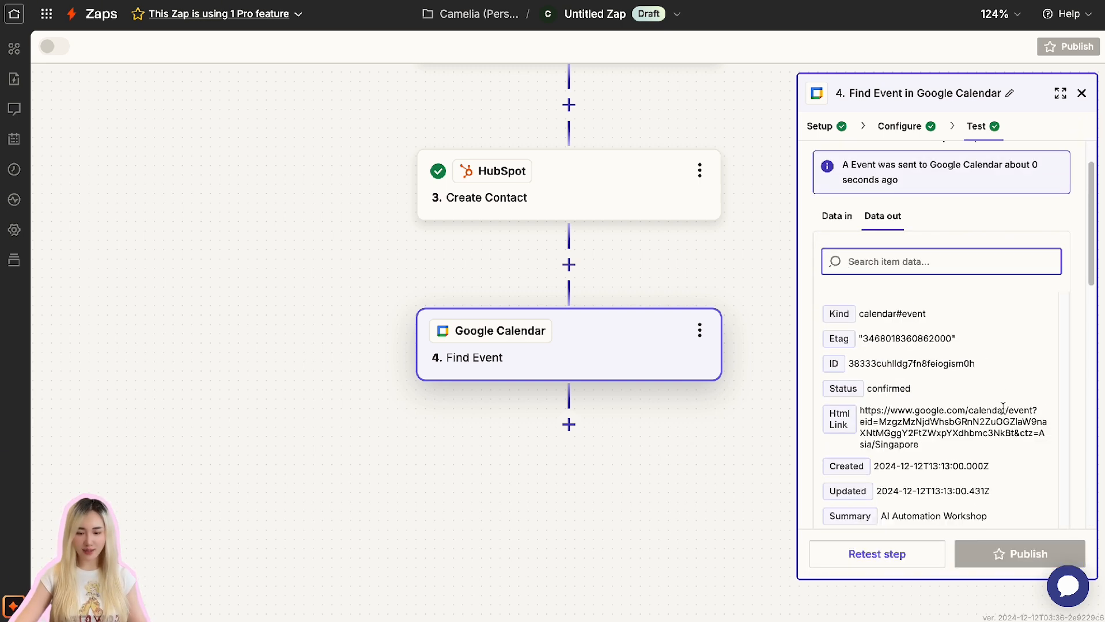
scroll(1008, 420, "down", 5)
scroll(1014, 432, "down", 5)
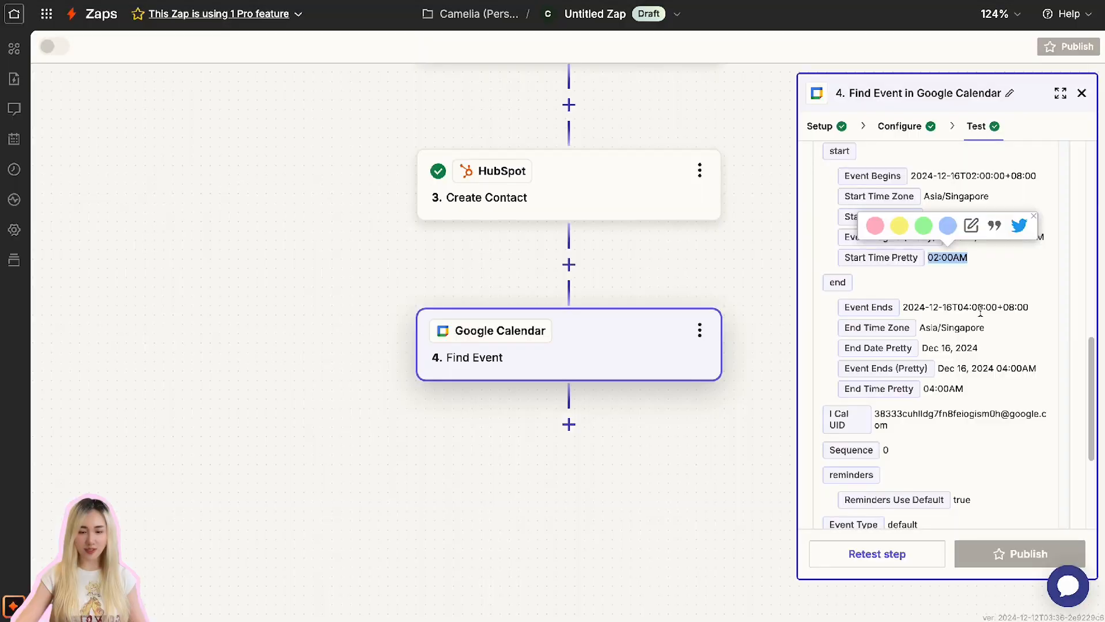
- Add a Delay by Zapier action after the Find Event step with Delay Until as its event, and proceed to its configuration
left_click(1003, 308)
scroll(995, 350, "down", 1)
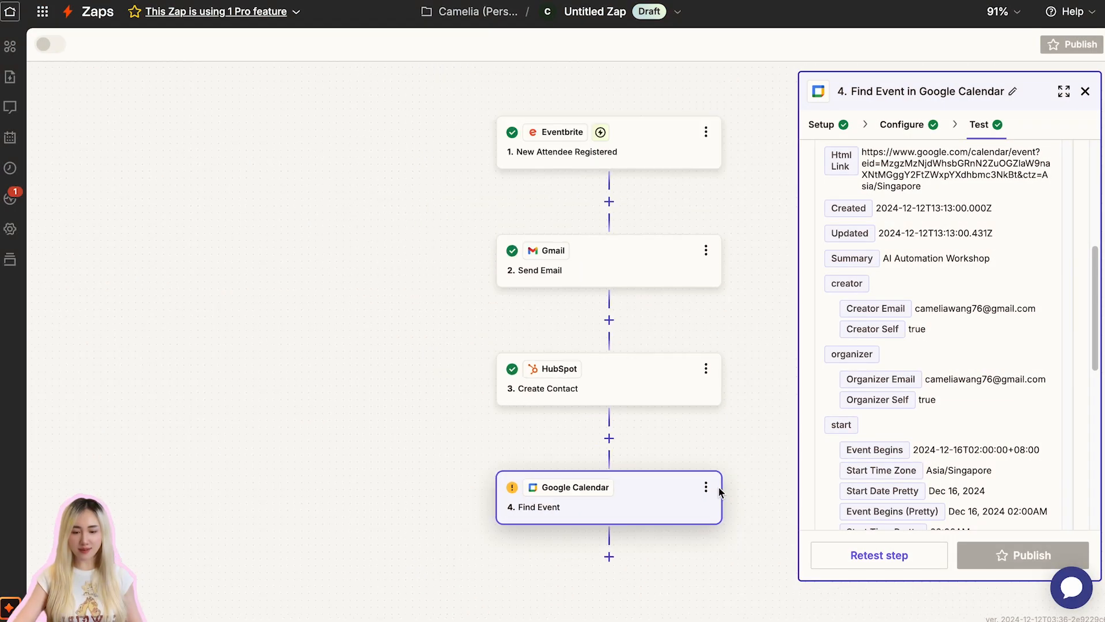
left_click(610, 555)
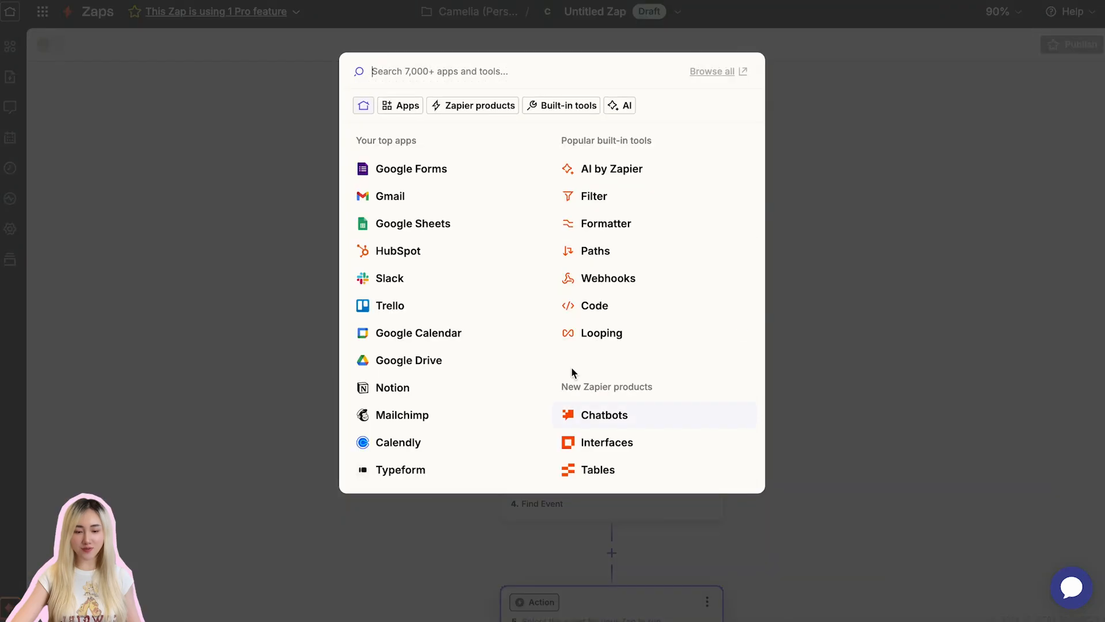
left_click(543, 106)
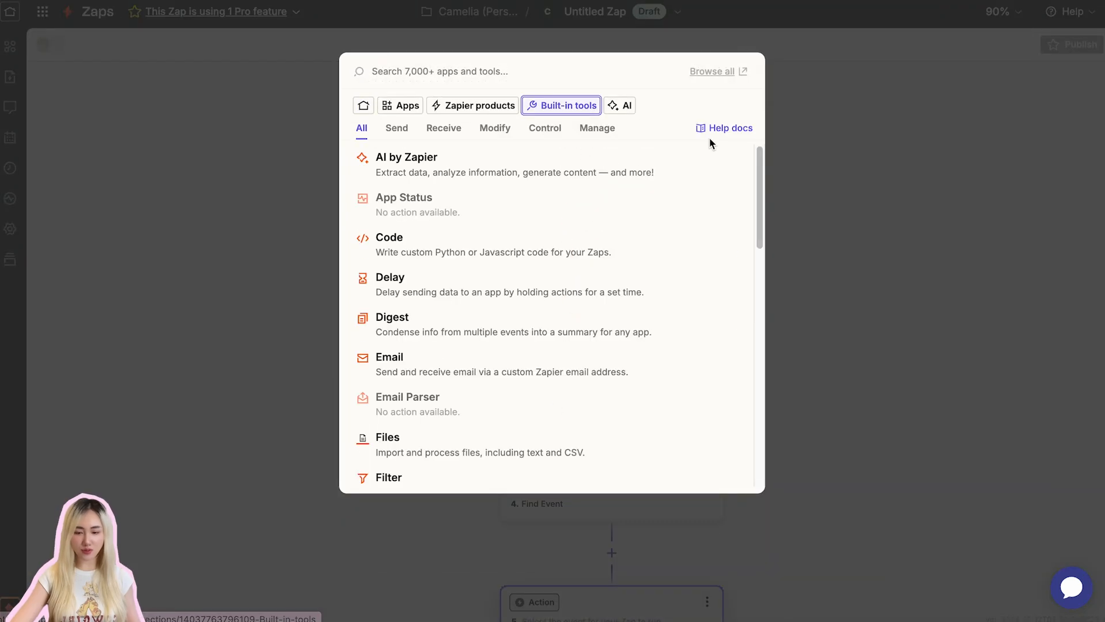
left_click(406, 283)
left_click(893, 248)
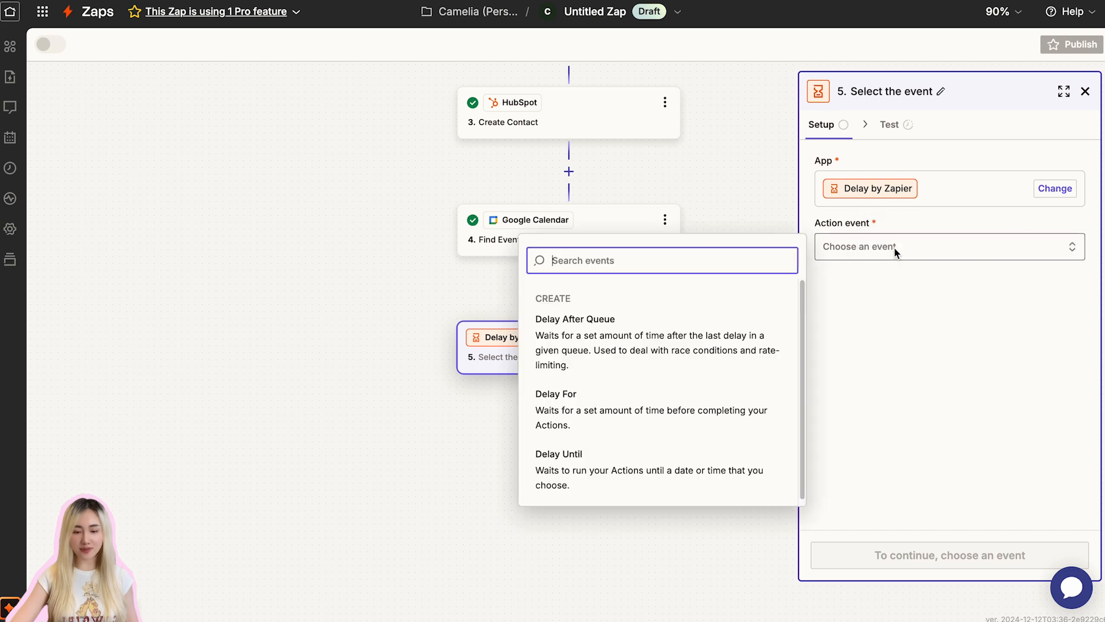
left_click(588, 471)
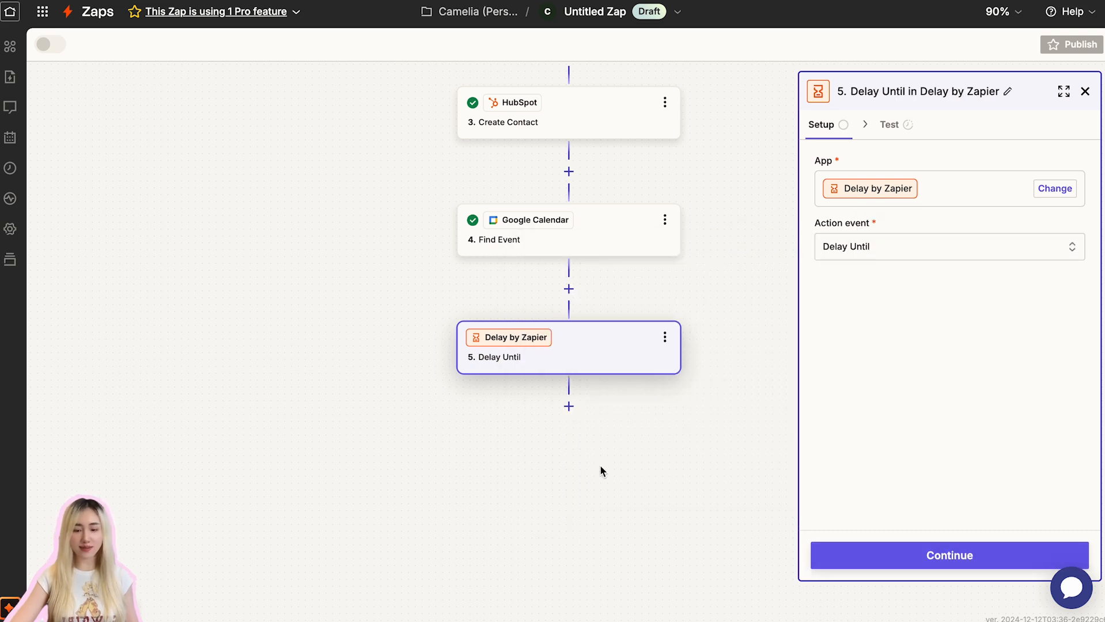
left_click(989, 567)
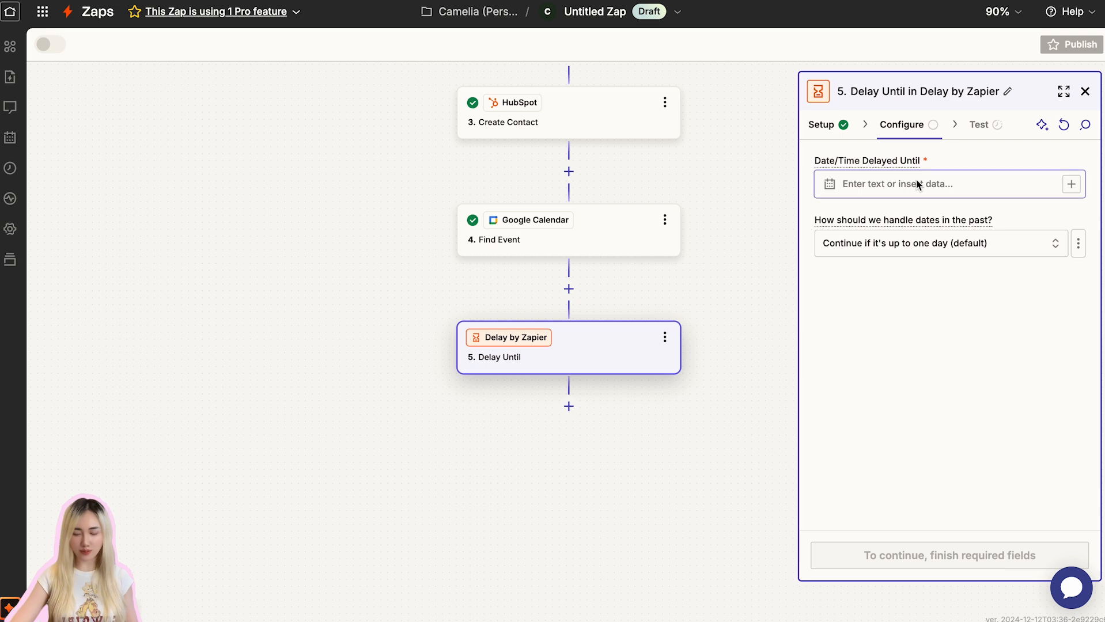
- Map Date/Time Delayed Until to the Event Ends value from the Google Calendar Find Event step
left_click(916, 185)
type("/")
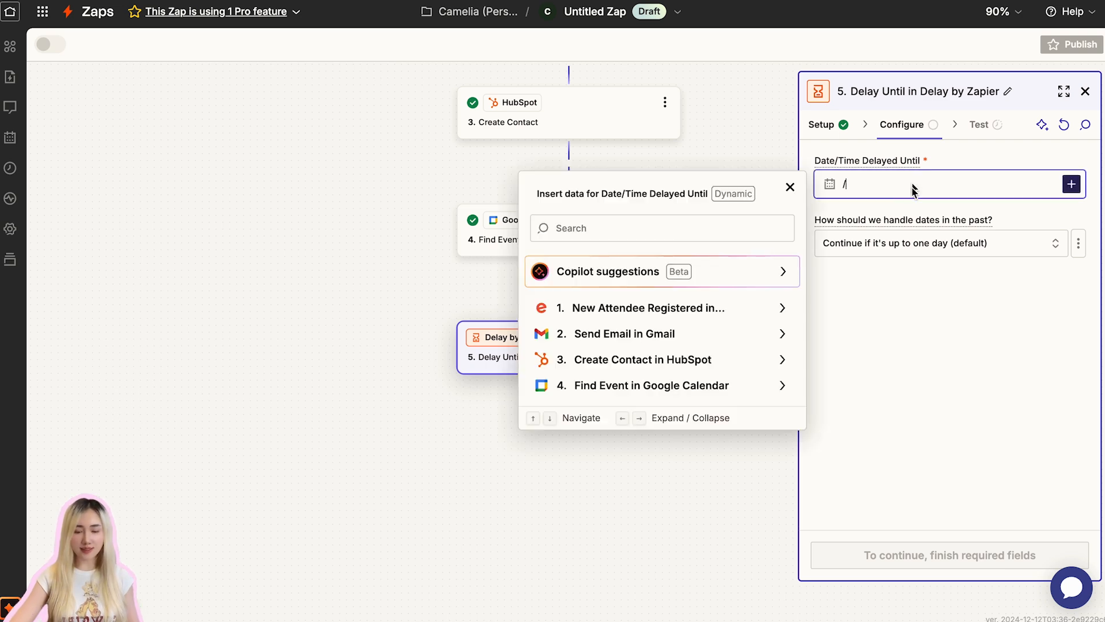
left_click(783, 386)
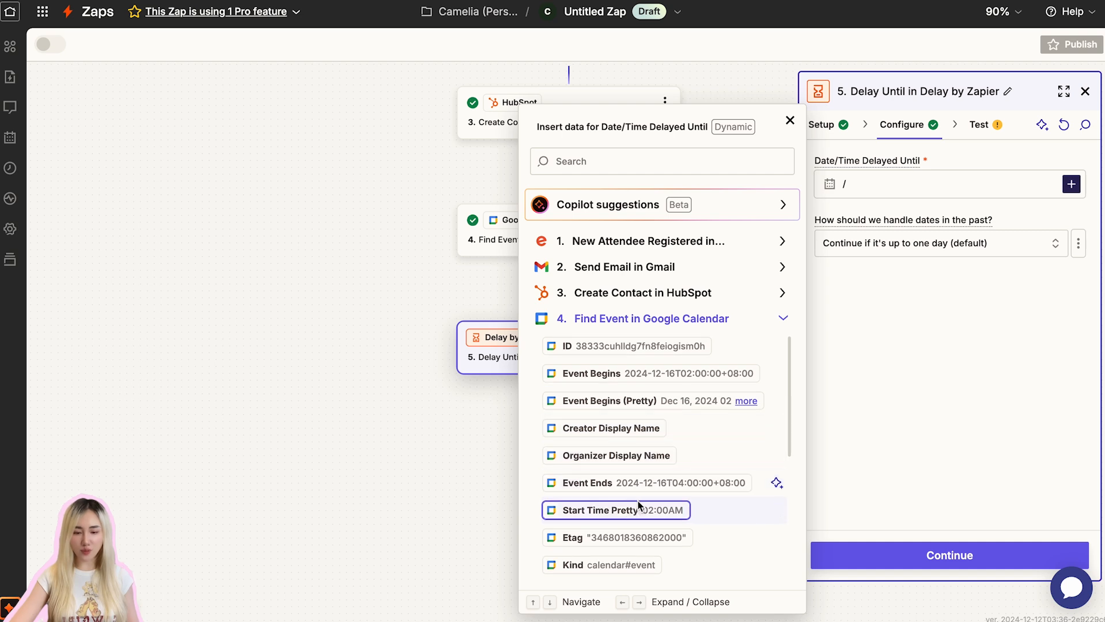
left_click(667, 487)
left_click(1022, 390)
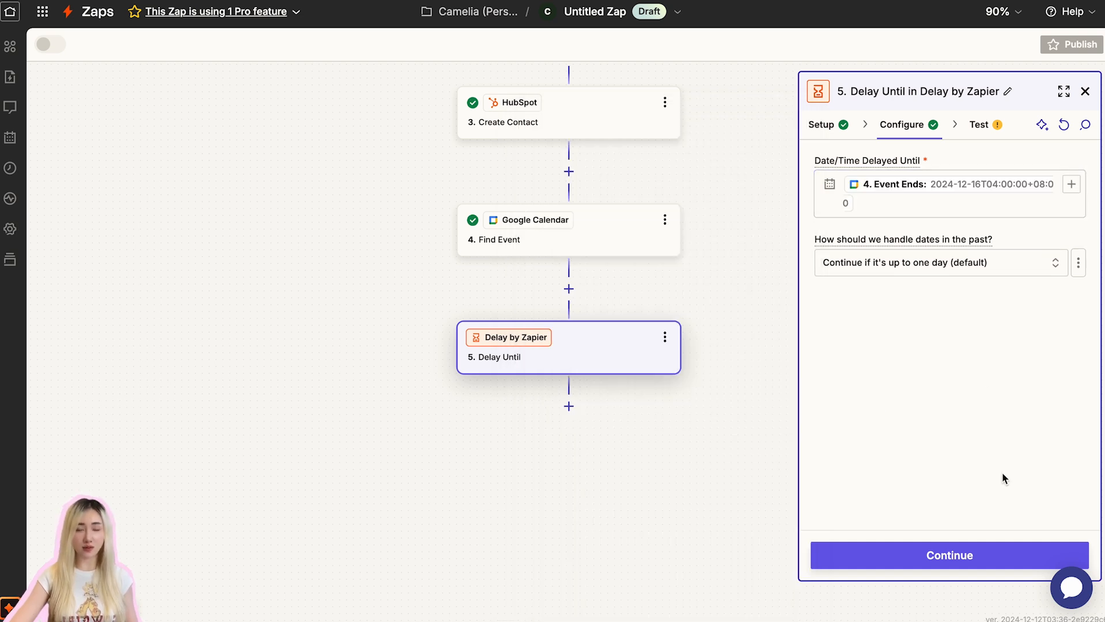
- Proceed to the Delay Until test, check the delay_until_date being sent, and run the test
left_click(978, 564)
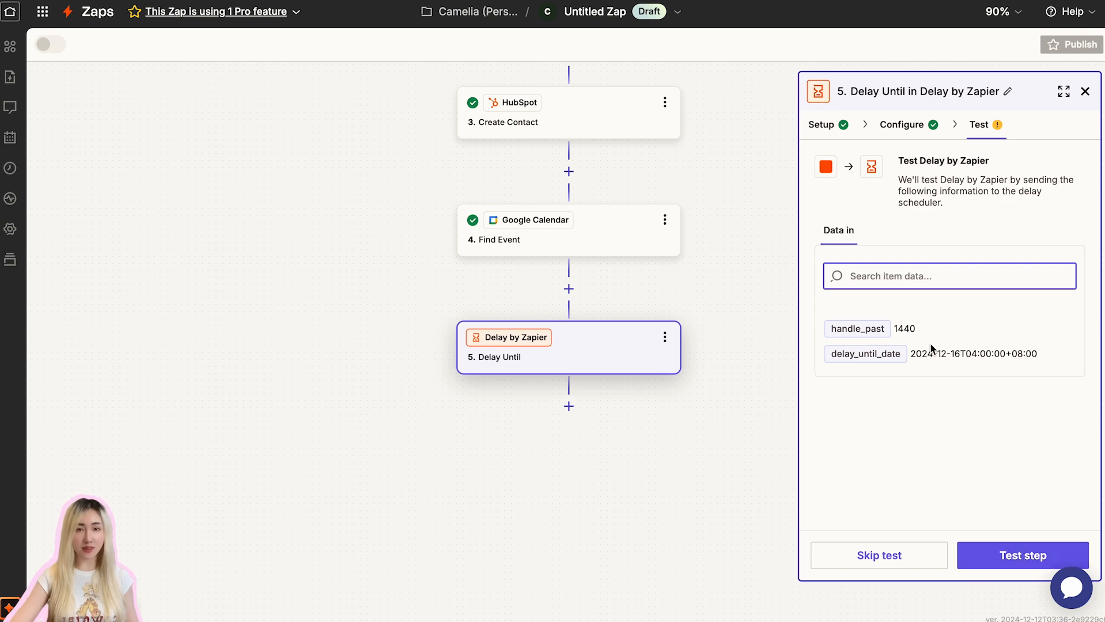
left_click_drag(916, 355, 1046, 365)
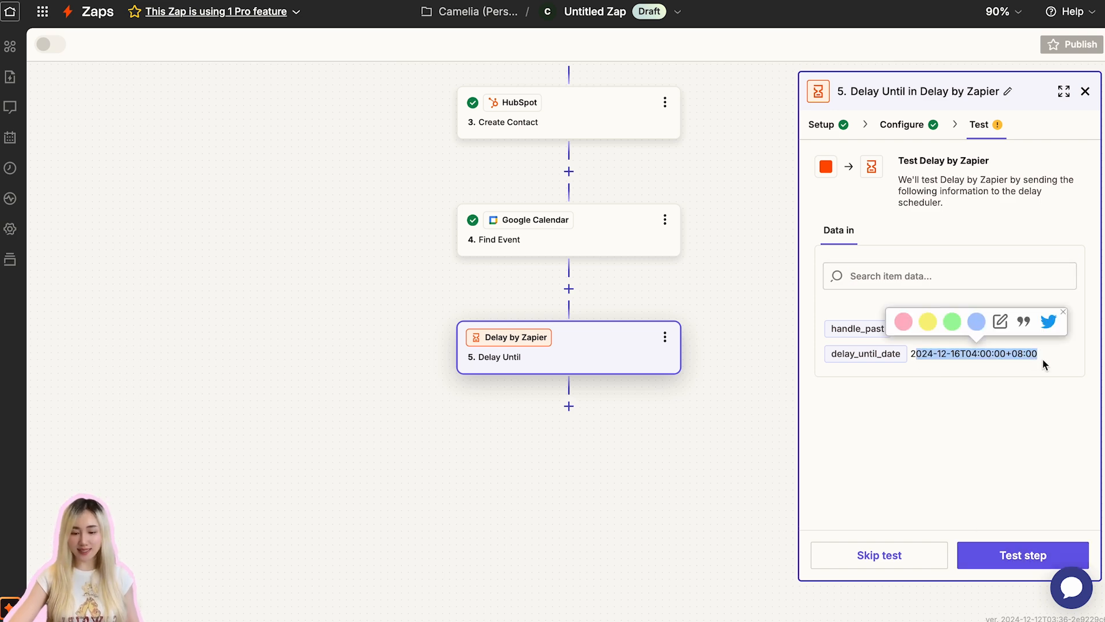
left_click(1052, 357)
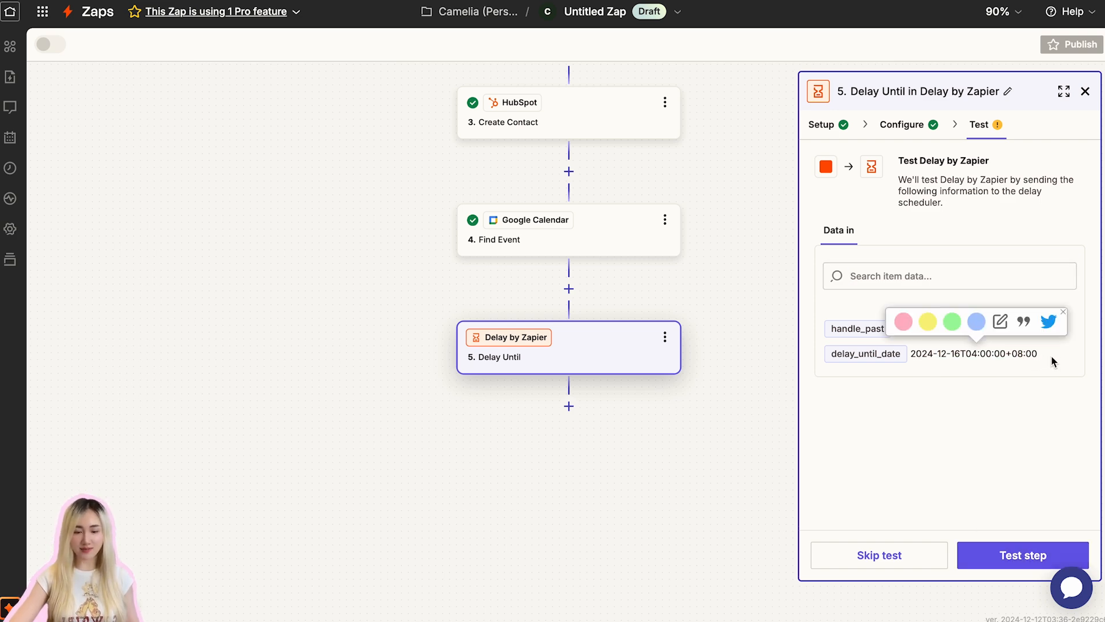
left_click(1028, 549)
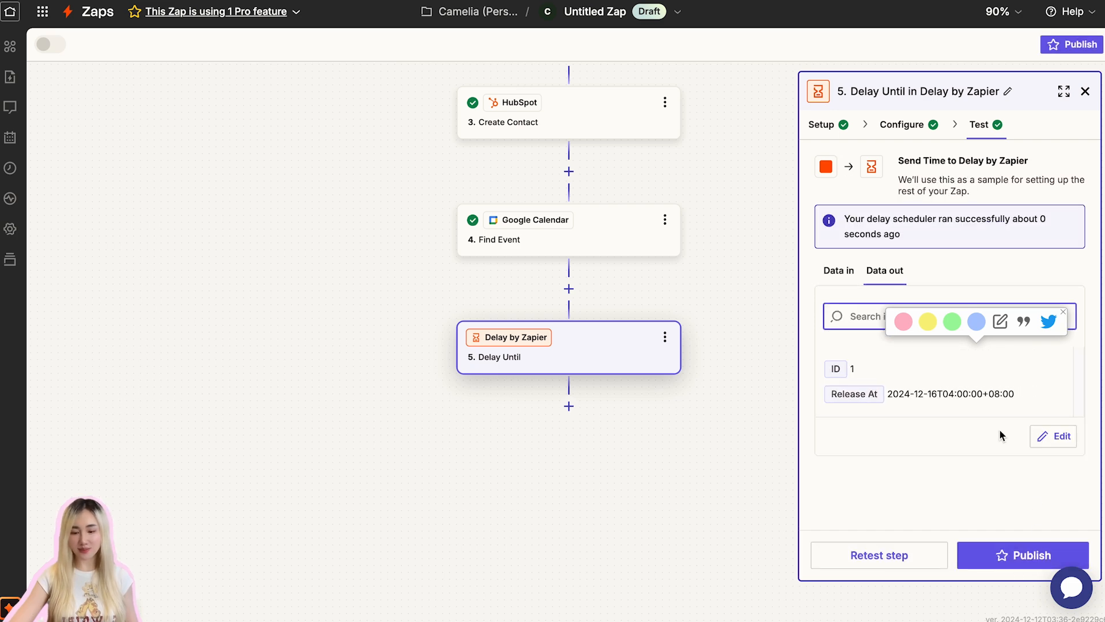
left_click(940, 403)
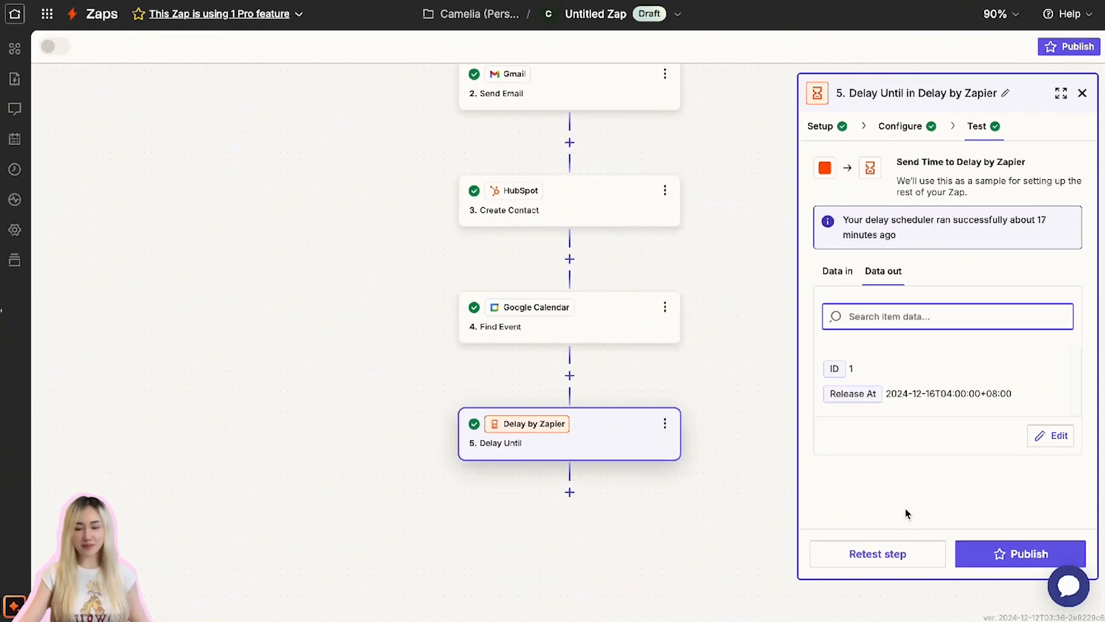
- Add a Gmail action after the Delay Until step with Send Email as its event, and proceed to its configuration
left_click(569, 493)
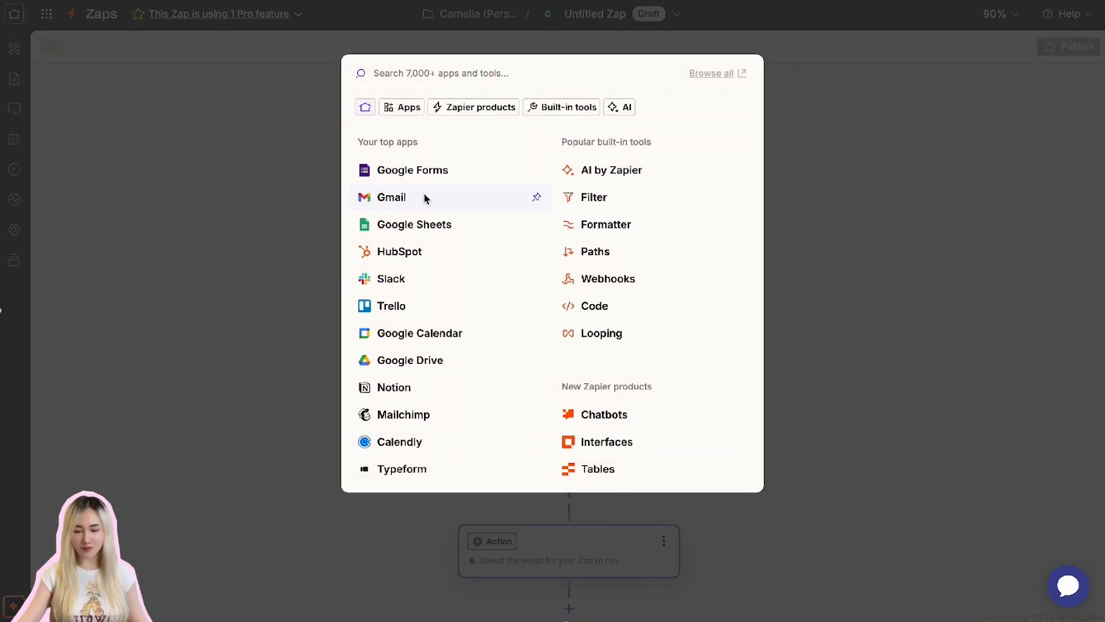
left_click(392, 197)
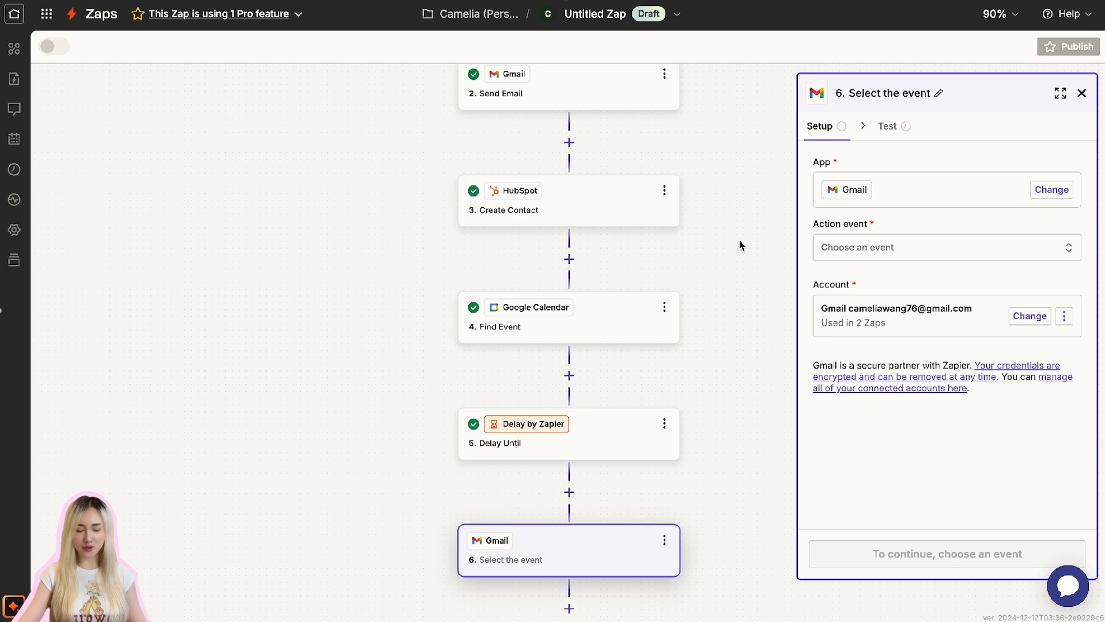
left_click(900, 249)
type("send")
left_click(627, 330)
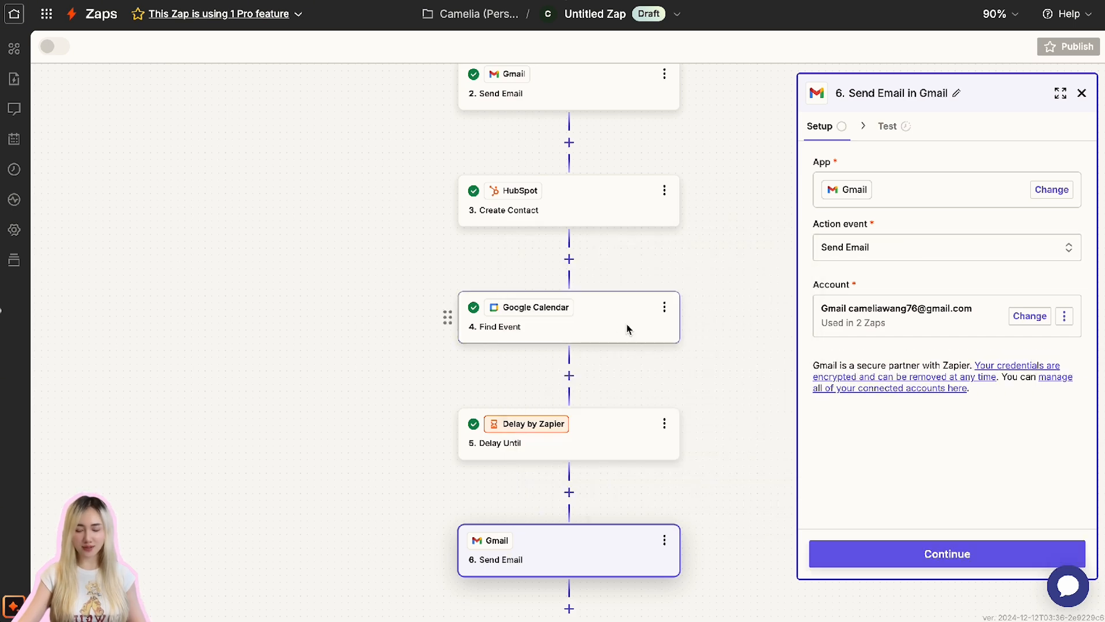
left_click(979, 554)
- Map the email's To field to Profile Email from the Eventbrite New Attendee Registered step
left_click(917, 185)
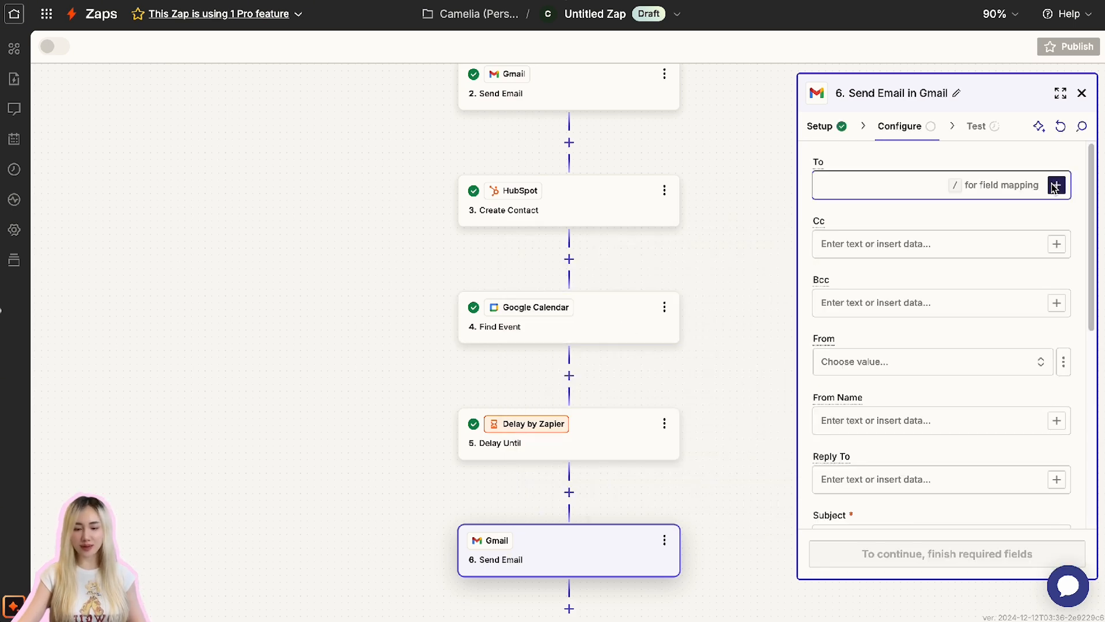
left_click(1055, 186)
left_click(782, 309)
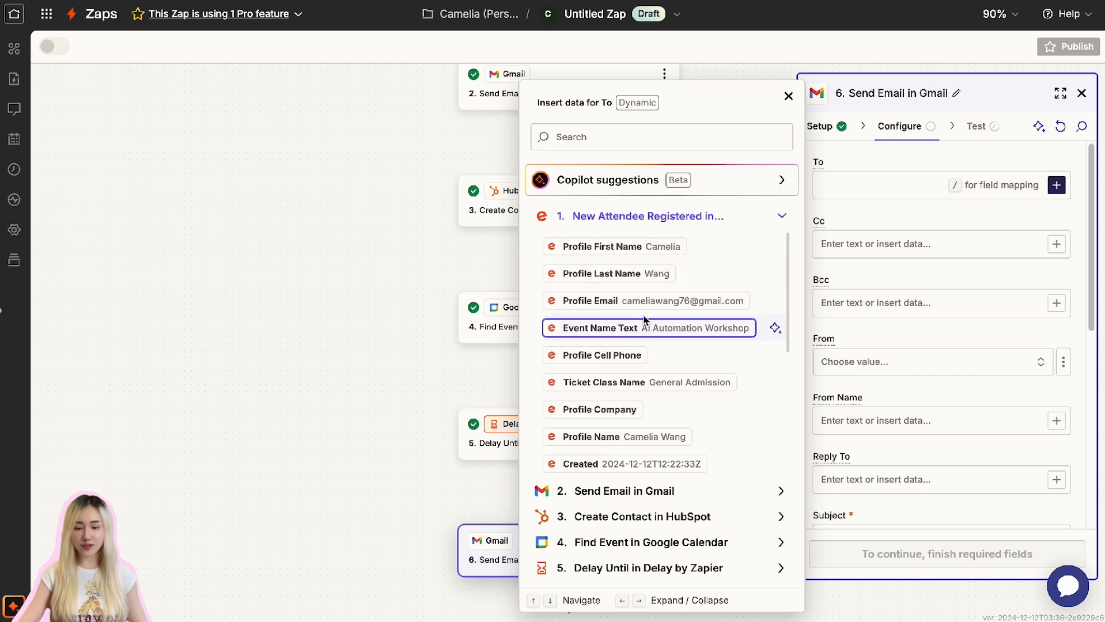
left_click(721, 301)
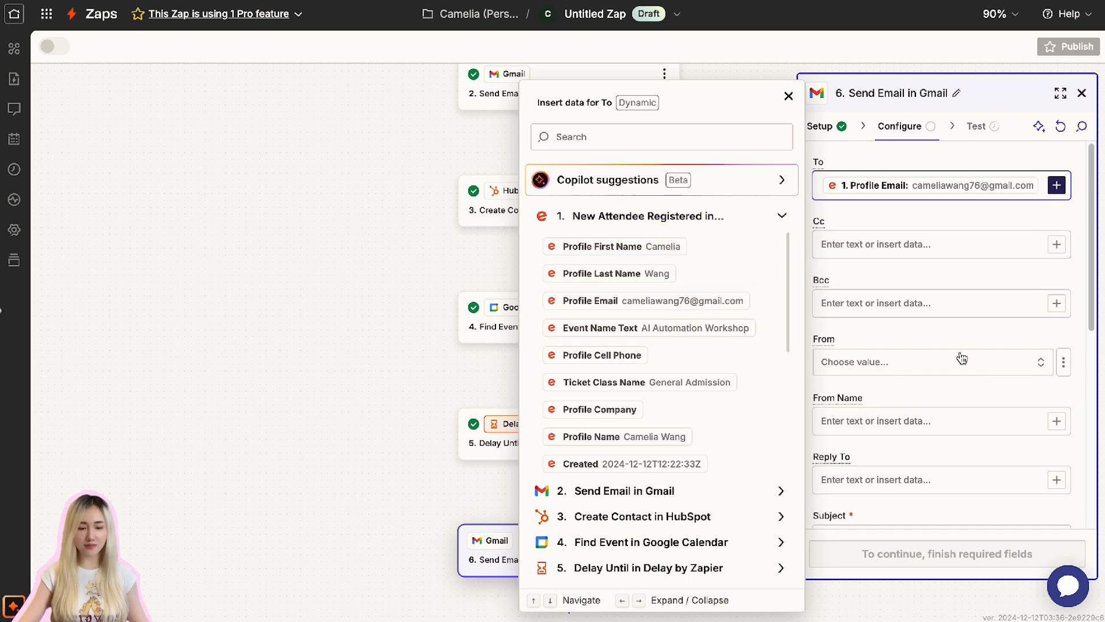
- Set the email subject to "We'd Love Your Feedback on AI Automation Workshop"
scroll(945, 375, "down", 3)
left_click(903, 367)
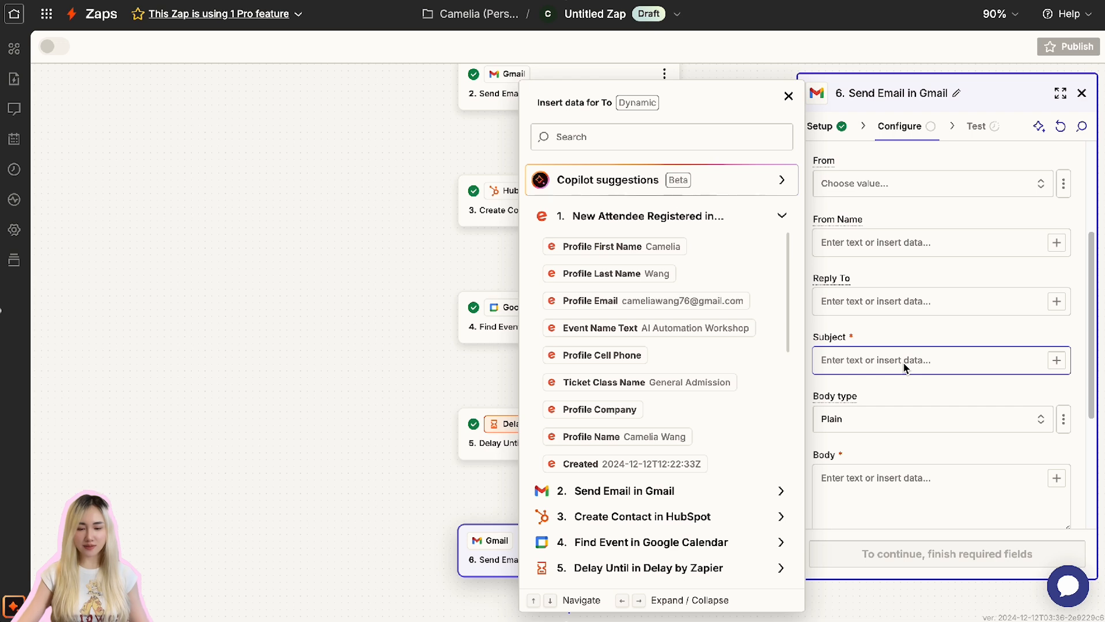
left_click(904, 368)
left_click(873, 360)
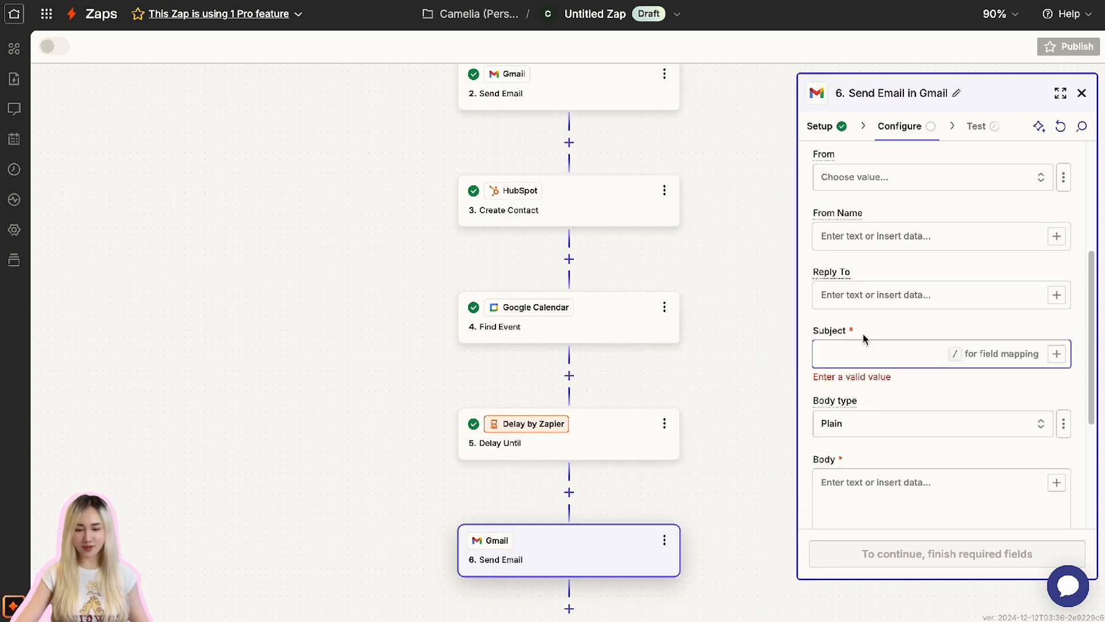
type("We'd Love Your Feedback")
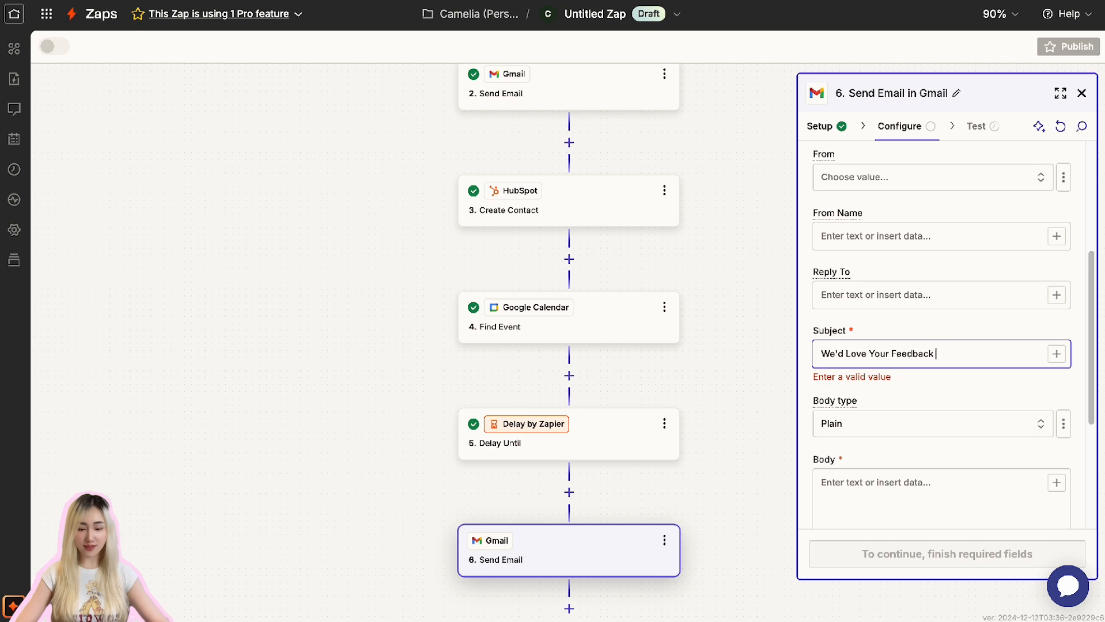
type("op")
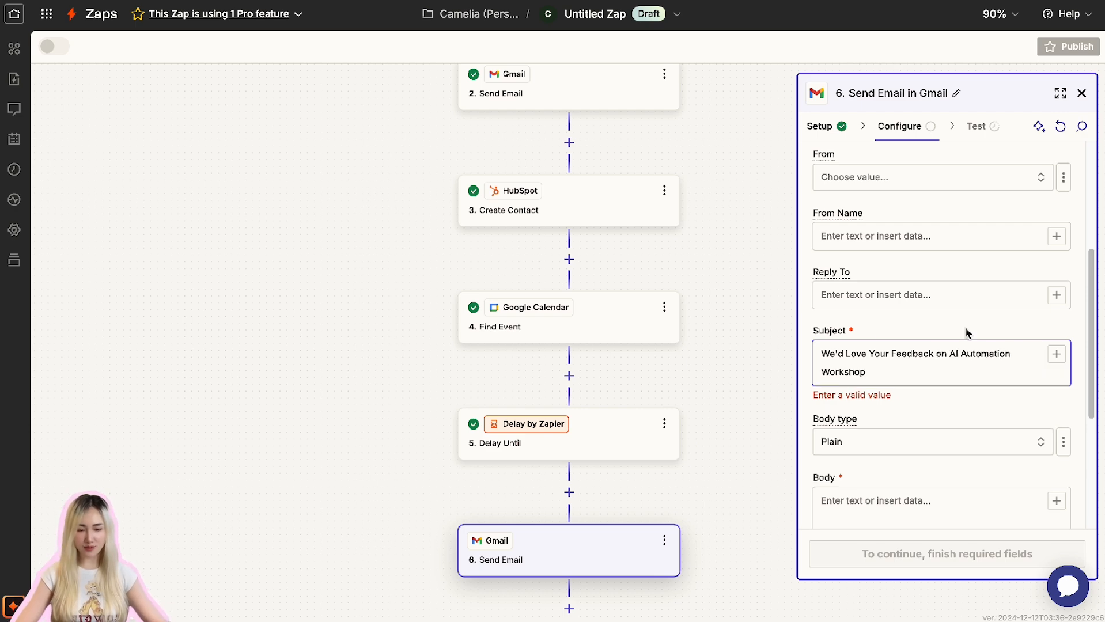
- Fill the body with a workshop thank-you message asking for feedback at [Survey Link], and insert the Eventbrite Profile First Name after "Hi"
scroll(966, 333, "down", 2)
left_click(923, 422)
scroll(908, 421, "down", 1)
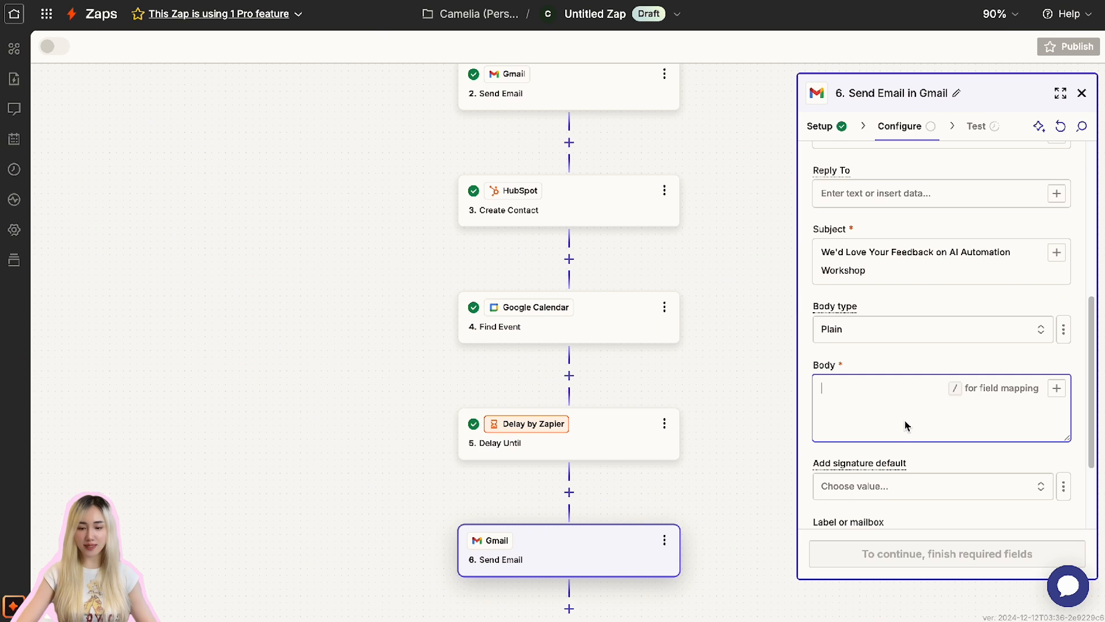
scroll(907, 426, "down", 2)
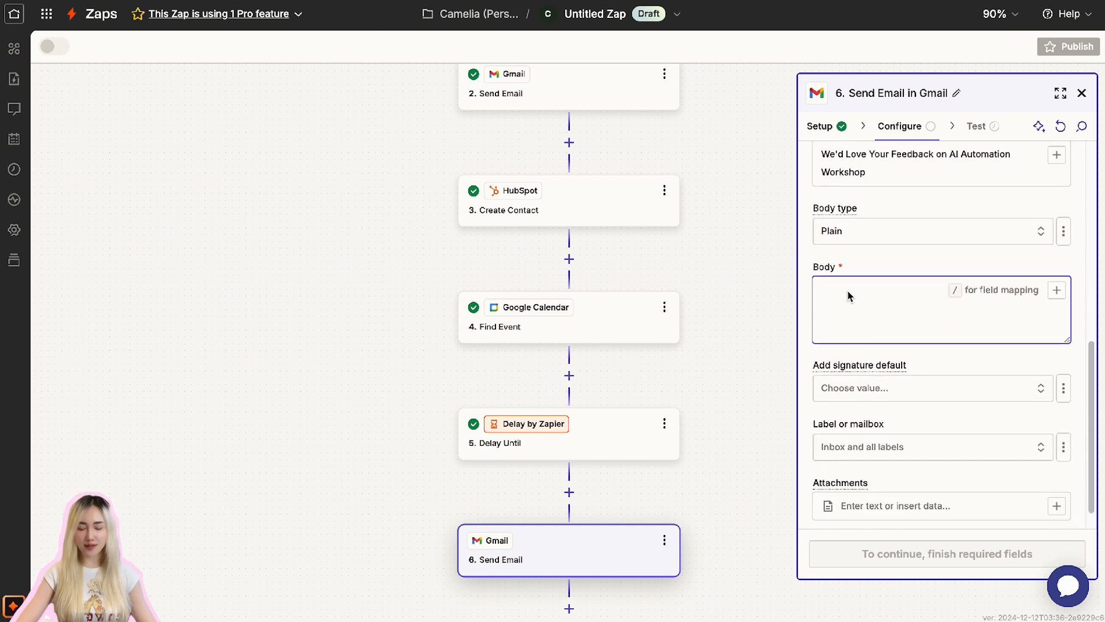
type("Hi [Name], Thank you for joining us at AI Automation Workshop! We hope you had a great experience. We’d love to hear your thoughts. Please take a moment to fill out our feedback survey here: [Survey Link]. Your feedback helps us make future events even better. Thank you!")
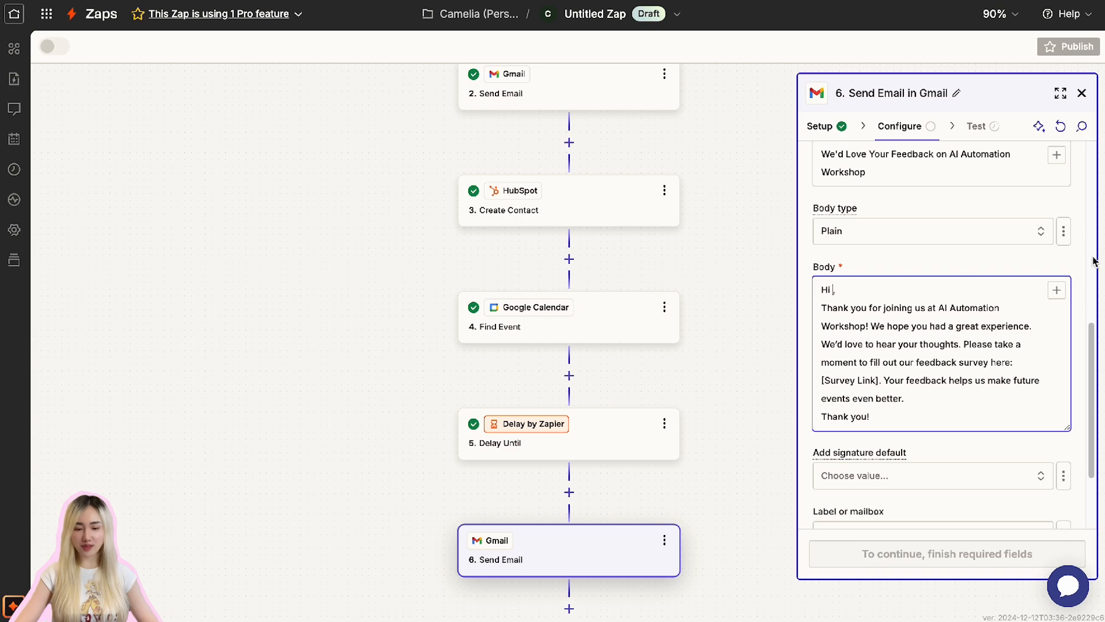
left_click(1056, 290)
left_click(779, 414)
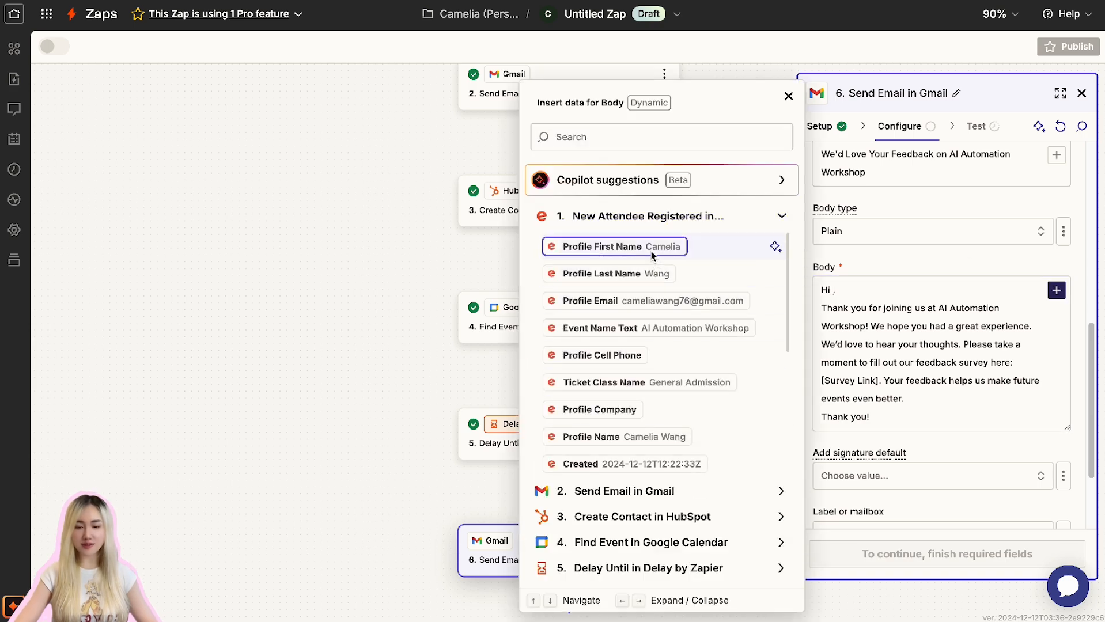
left_click(593, 244)
- Replace the [Survey Link] placeholder in the body with the sharing link of the AI Automation Workshop Feedback Survey in Google Forms
left_click_drag(822, 381, 879, 381)
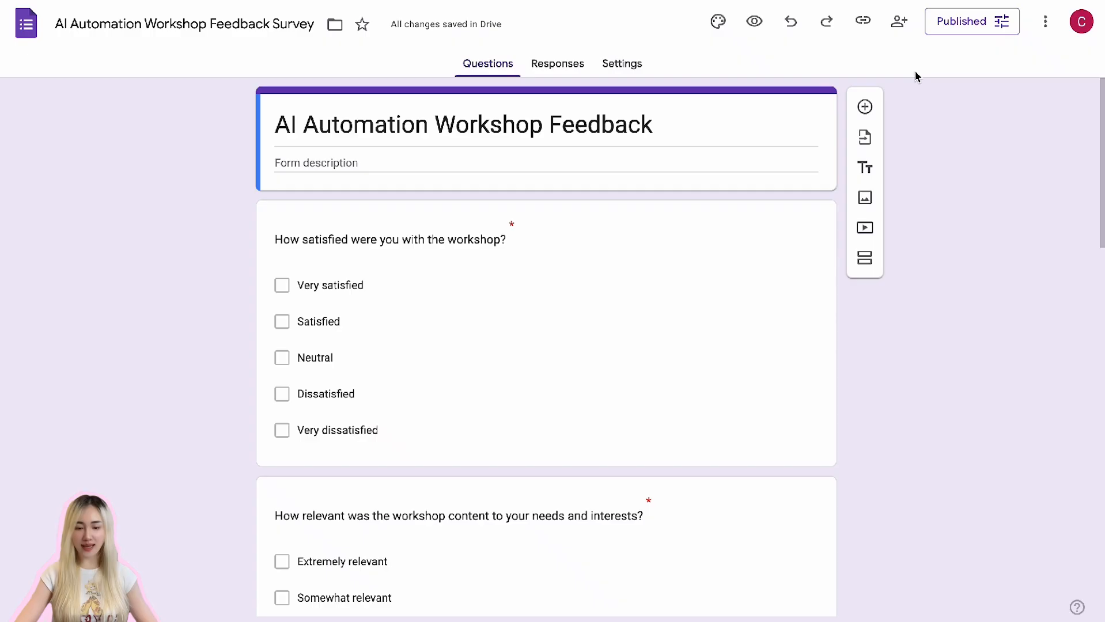
left_click(899, 21)
left_click(501, 464)
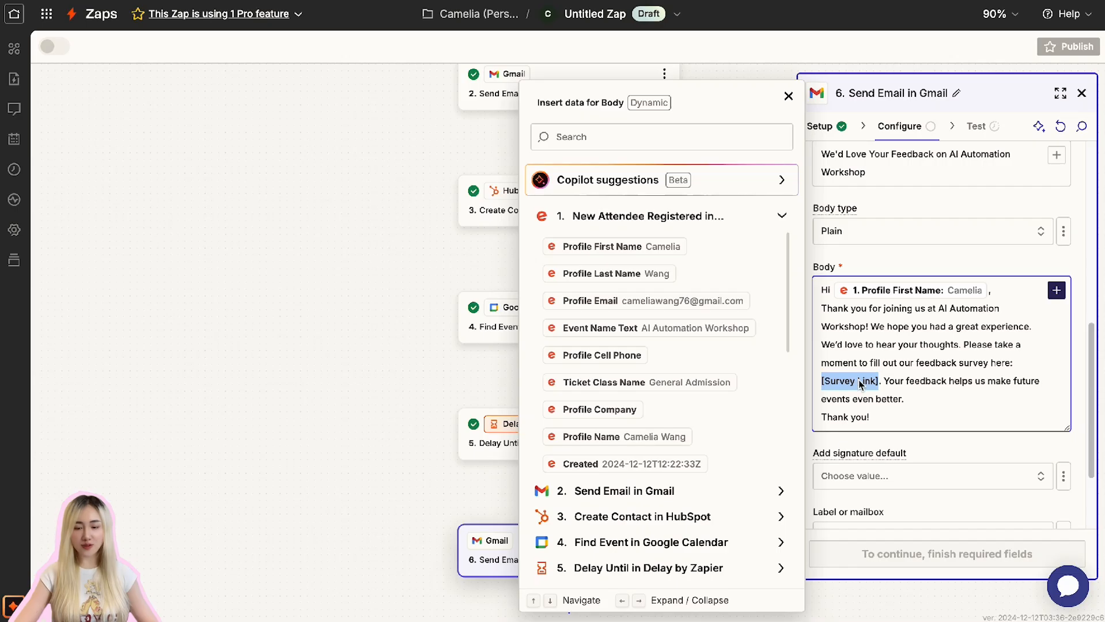
type("https://docs.google.com/forms/d/e/1FAIpQLSek-B7TruSm3lVRZZleUcQmdO90snR6d_XLne2ox0eQq7SWOg/viewform?usp=sharing")
- Separate "Your feedback helps us make future events even better." and "Thank you!" with blank lines in the email body
left_click(962, 422)
key("Return")
key("Return")
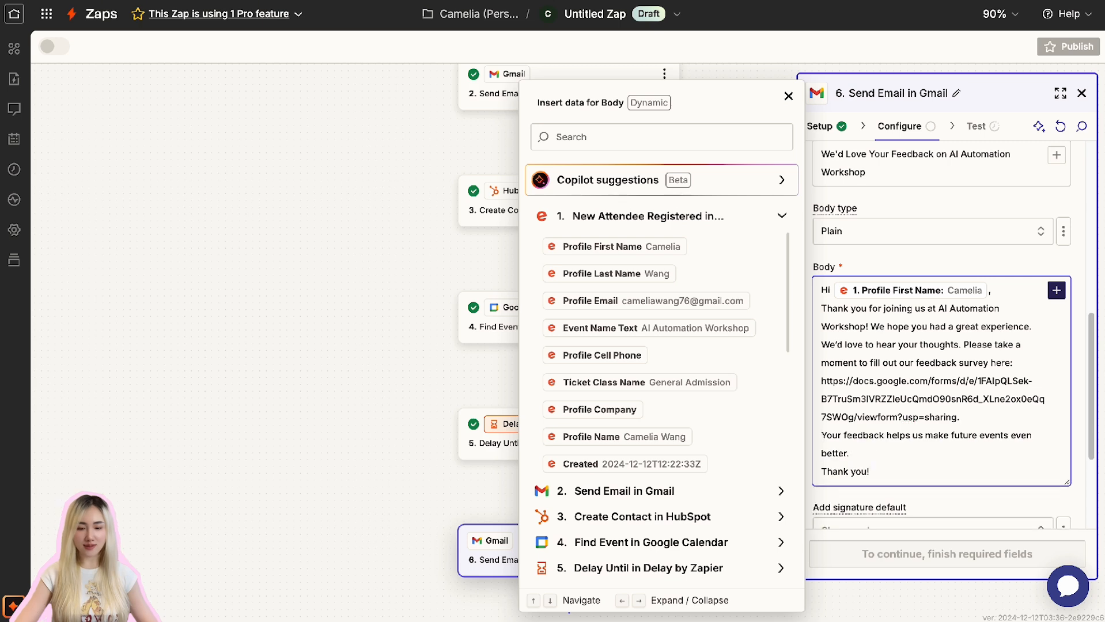
left_click(898, 465)
key("Return")
scroll(897, 430, "down", 2)
scroll(933, 412, "down", 2)
left_click(942, 478)
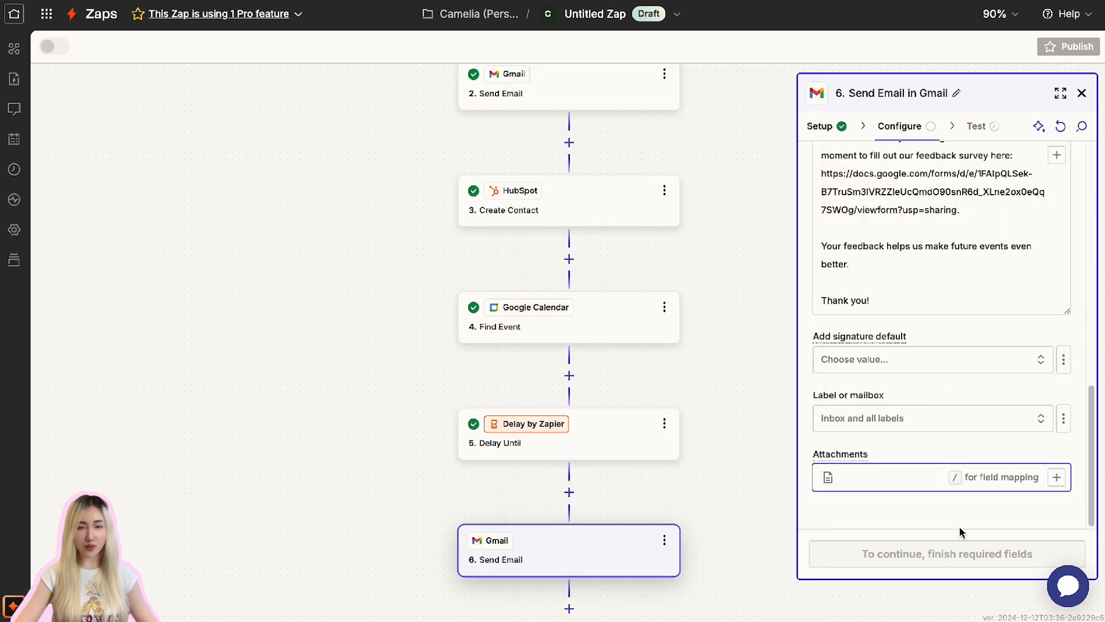
- Review the outgoing email data, run the Send Email test, and open the received feedback email in the Gmail inbox
left_click(978, 563)
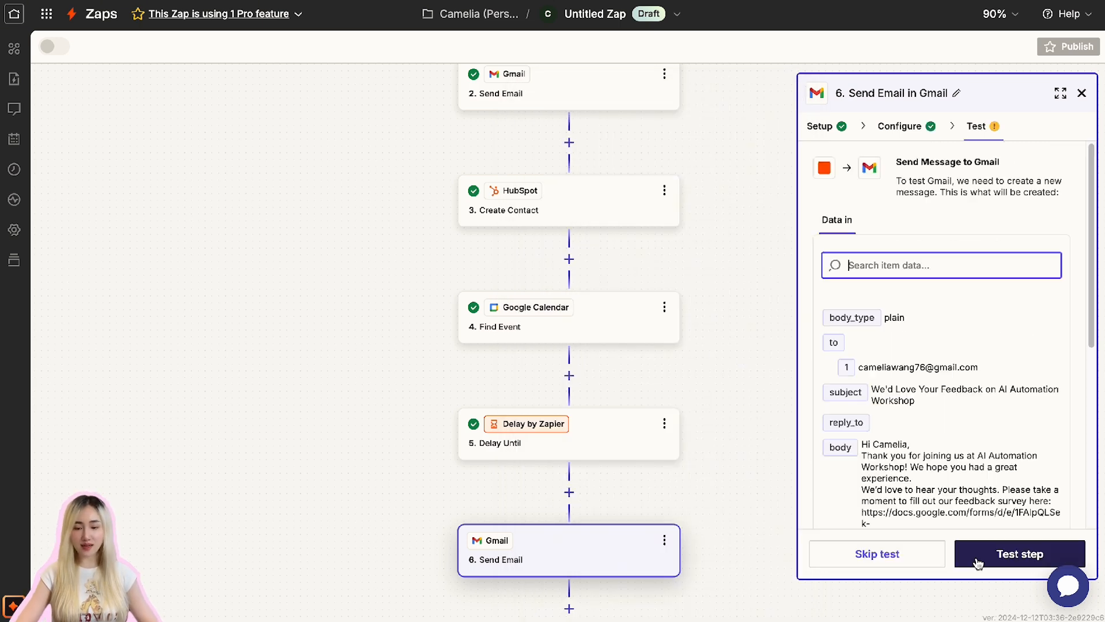
scroll(916, 340, "down", 1)
scroll(996, 410, "down", 2)
left_click(1014, 556)
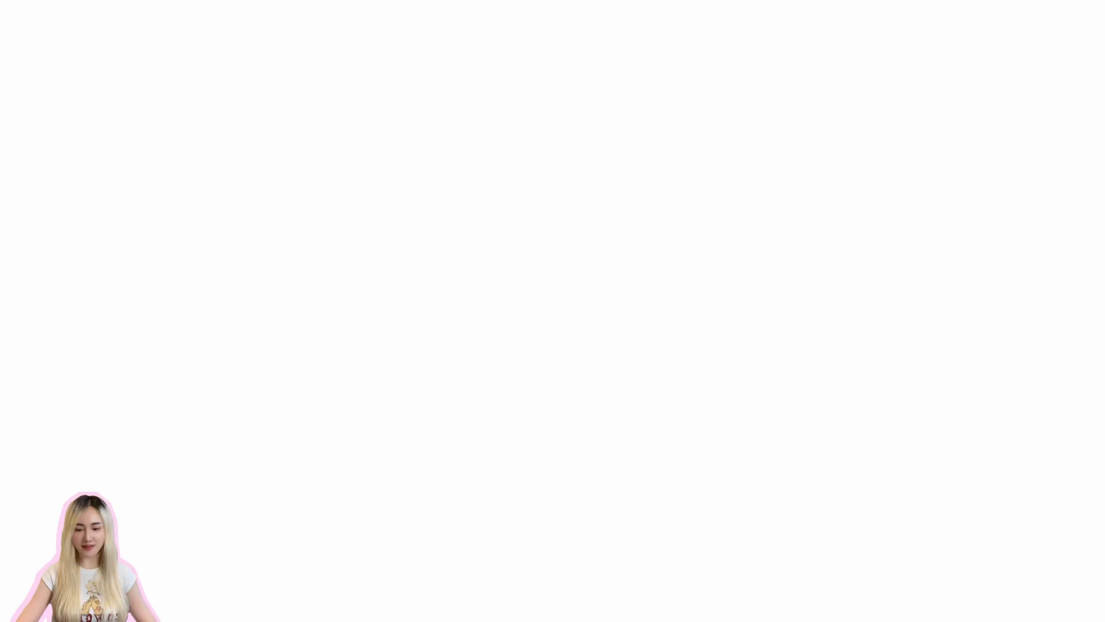
left_click(211, 63)
left_click(266, 244)
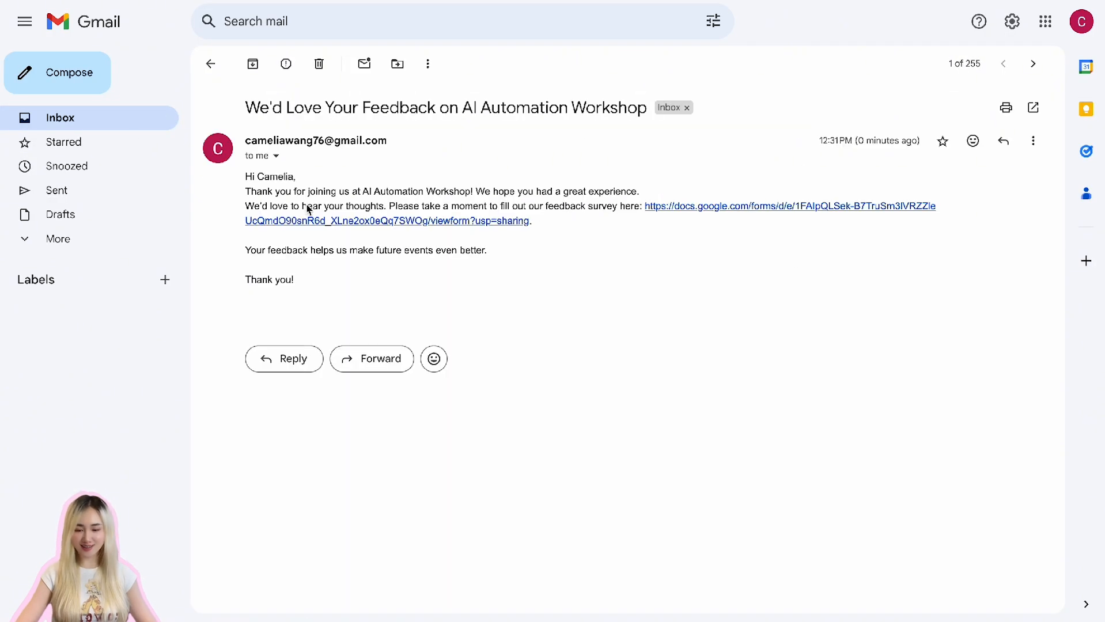
- Open the feedback survey link in the received email to check it
left_click(703, 208)
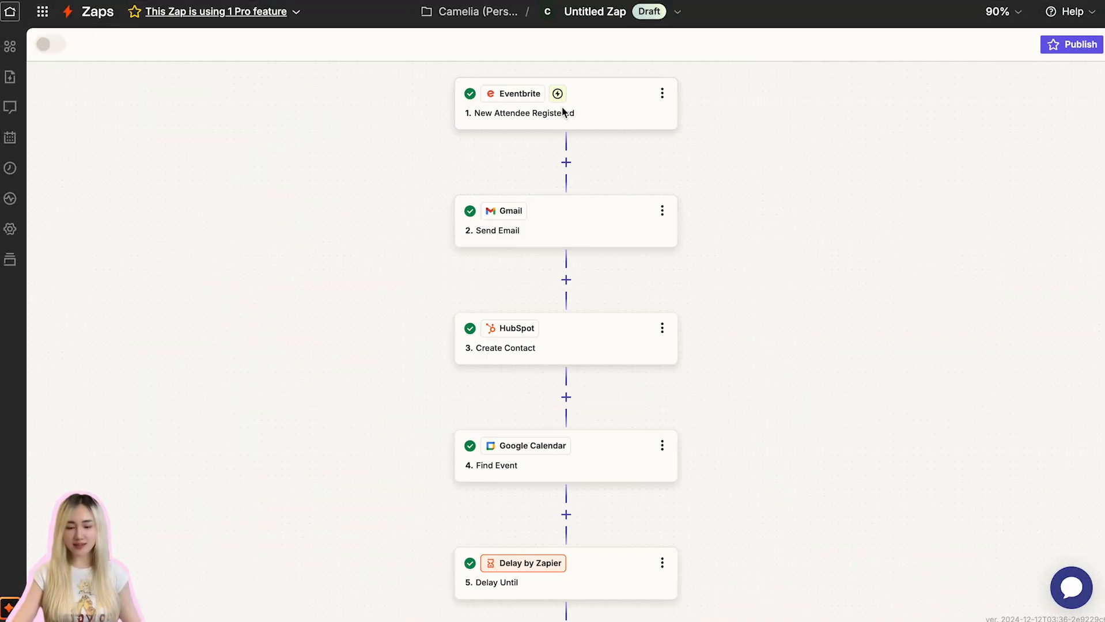
- Review the configuration of the Eventbrite New Attendee Registered trigger and the Gmail Send Email step 2 in the Zap
left_click(564, 112)
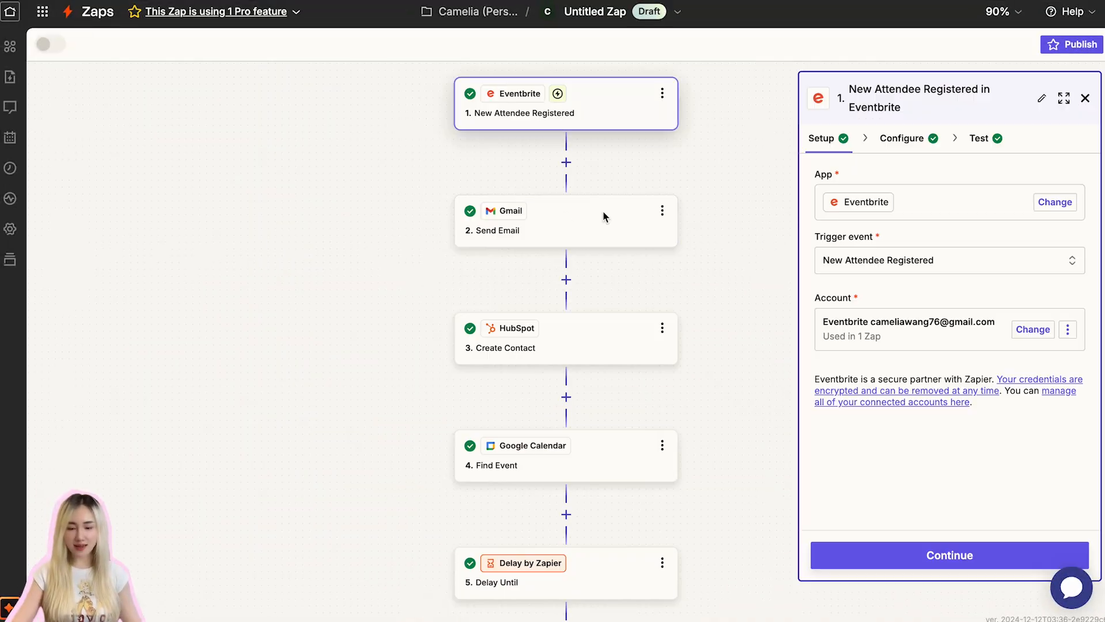
left_click(903, 139)
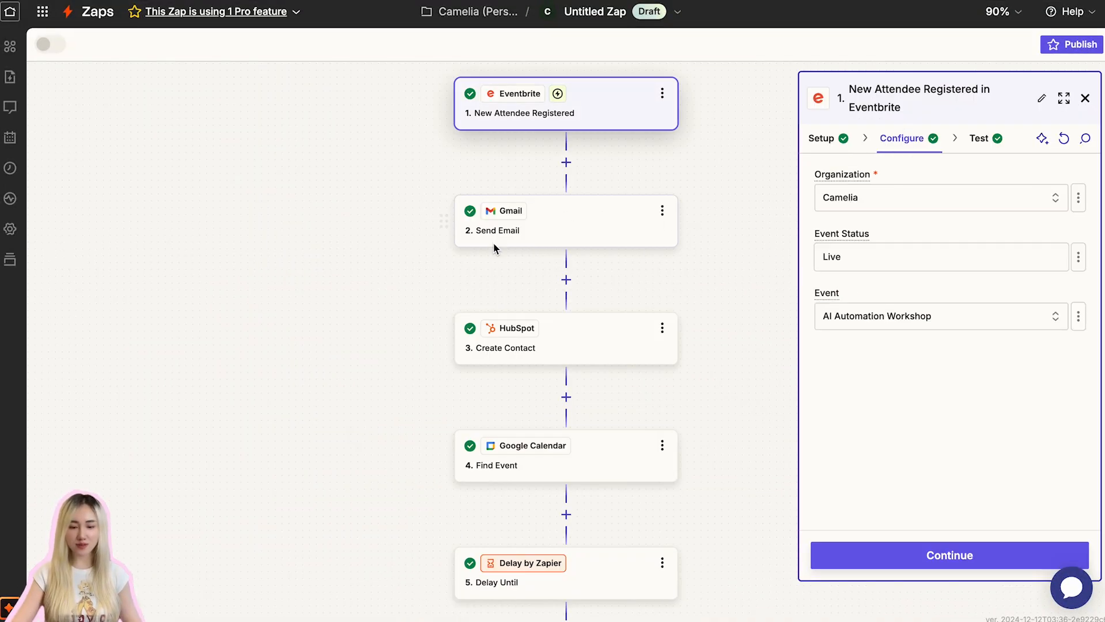
left_click(567, 231)
left_click(904, 125)
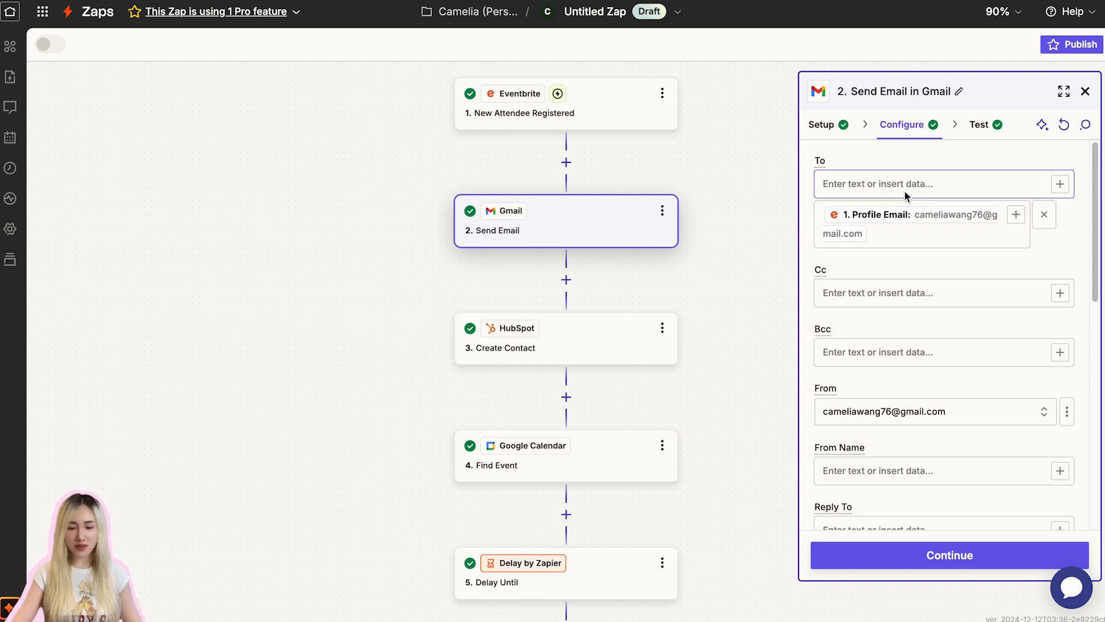
left_click(1072, 45)
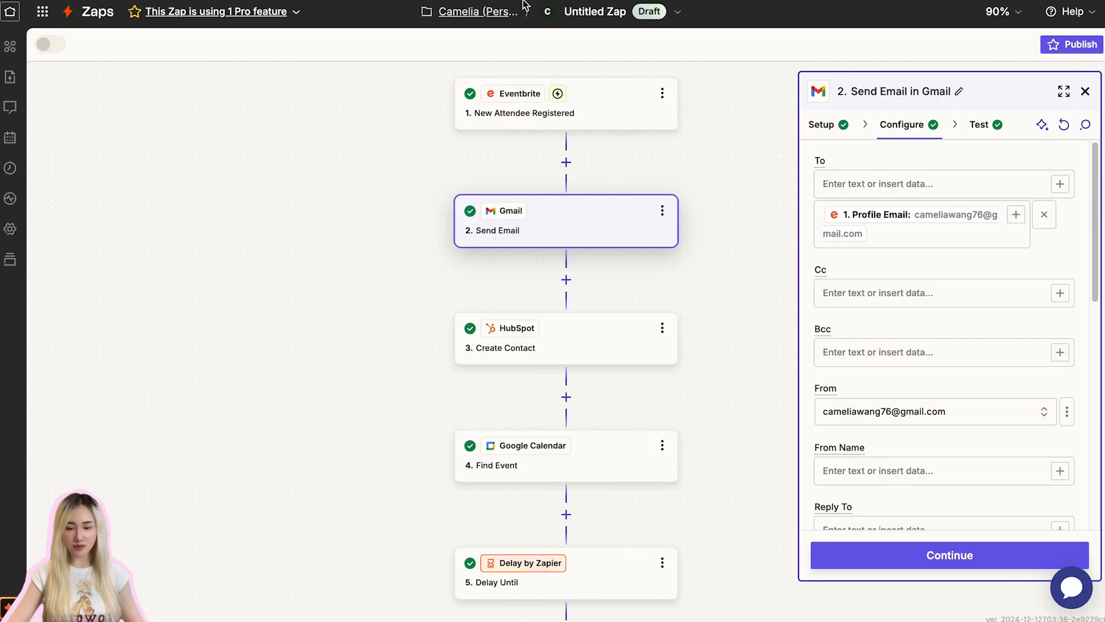
- Rename the untitled Zap as "Event Registration and Feedback Workflow"
left_click(593, 13)
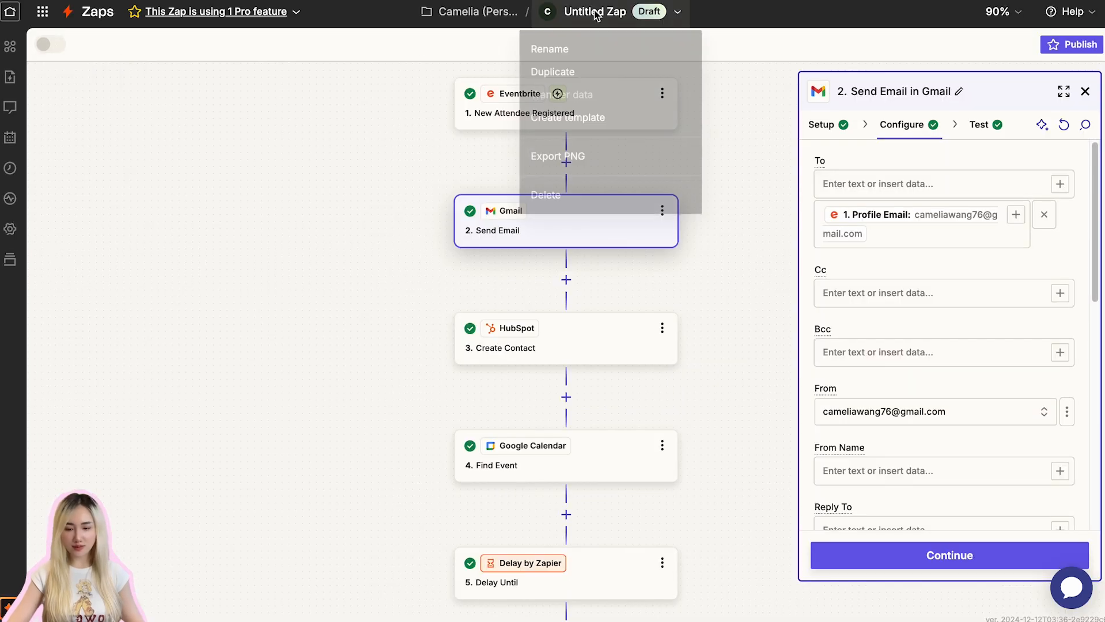
left_click(583, 59)
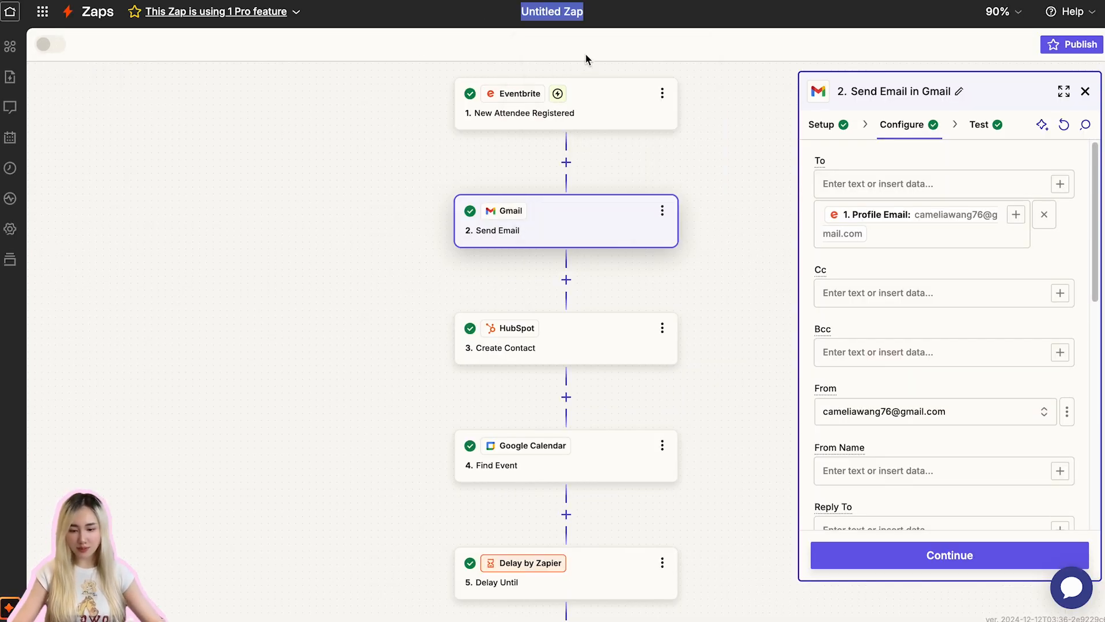
type("Event Registration and Feedback")
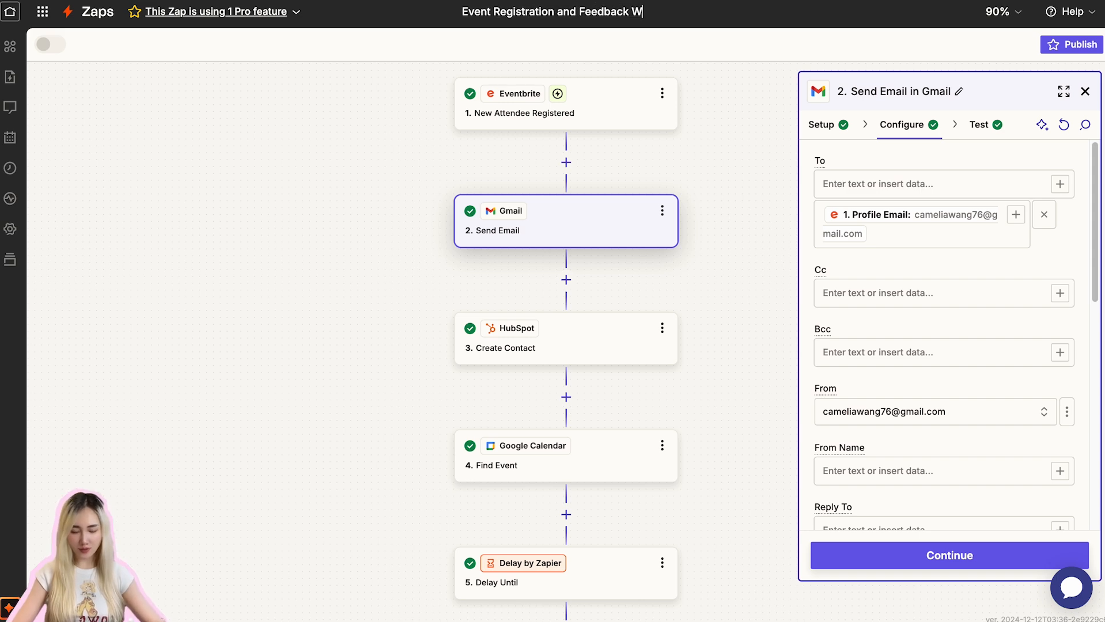
type(" Workfloe")
key("BackSpace")
type("w")
key("Return")
left_click(748, 37)
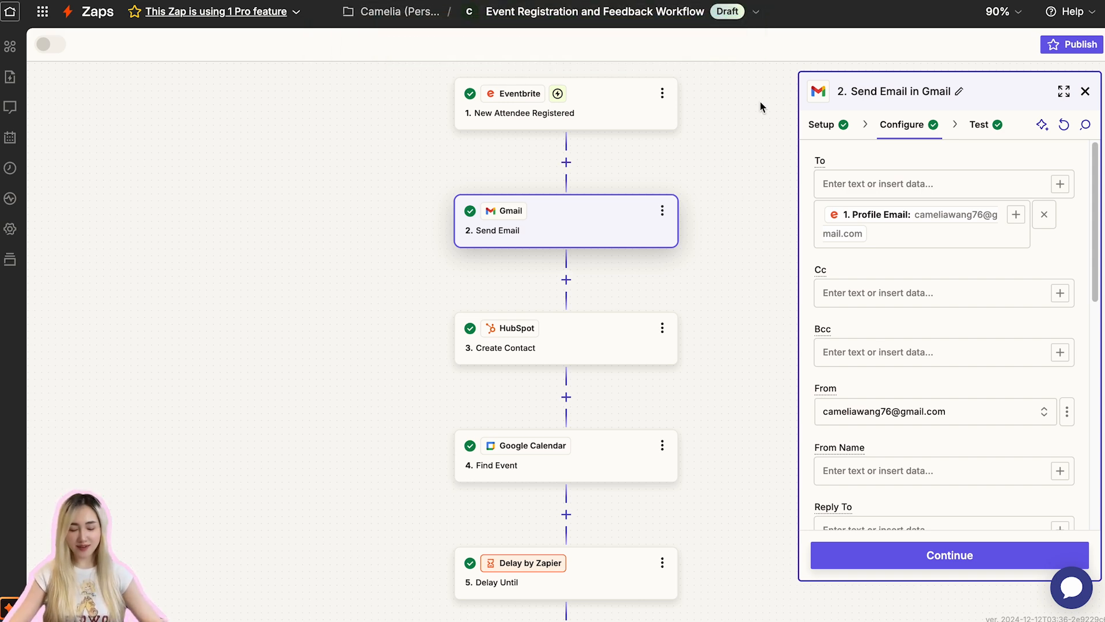